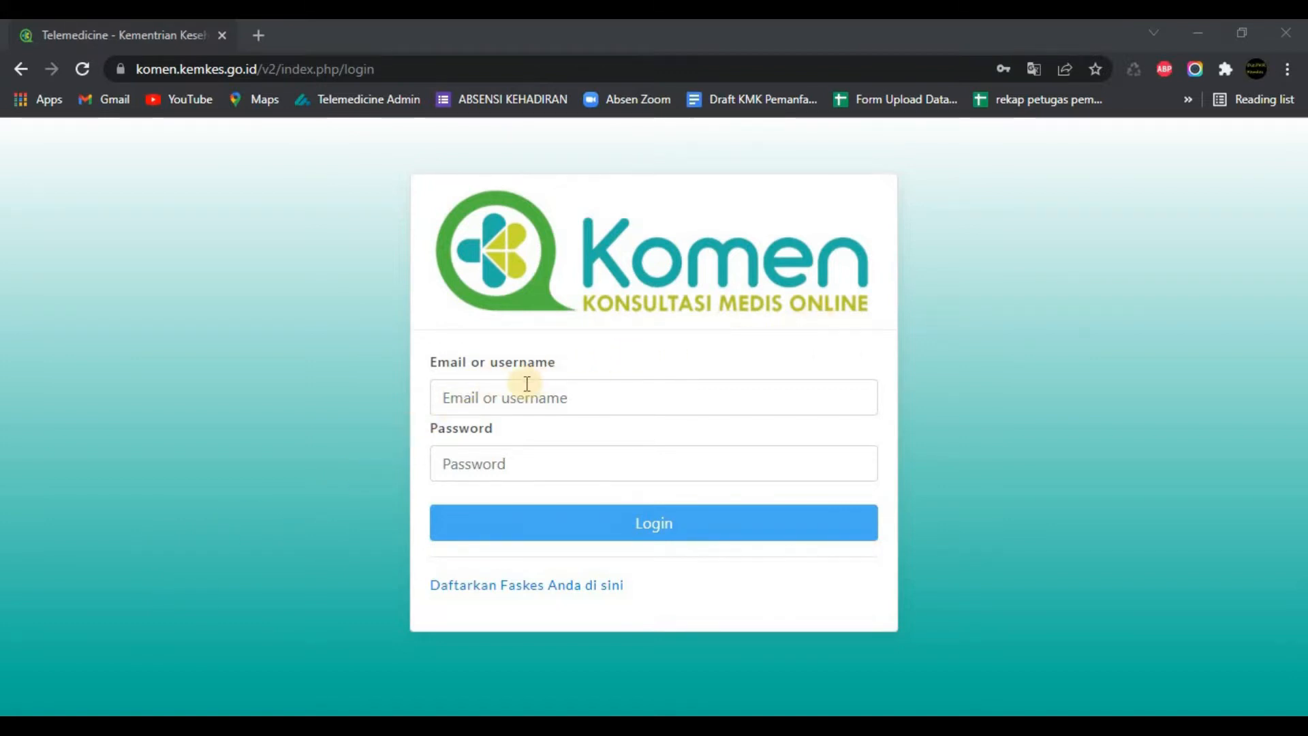
Step: Sign in to Komen with the facility admin username and password
{"action": "left_click", "coordinate": [505, 389]}
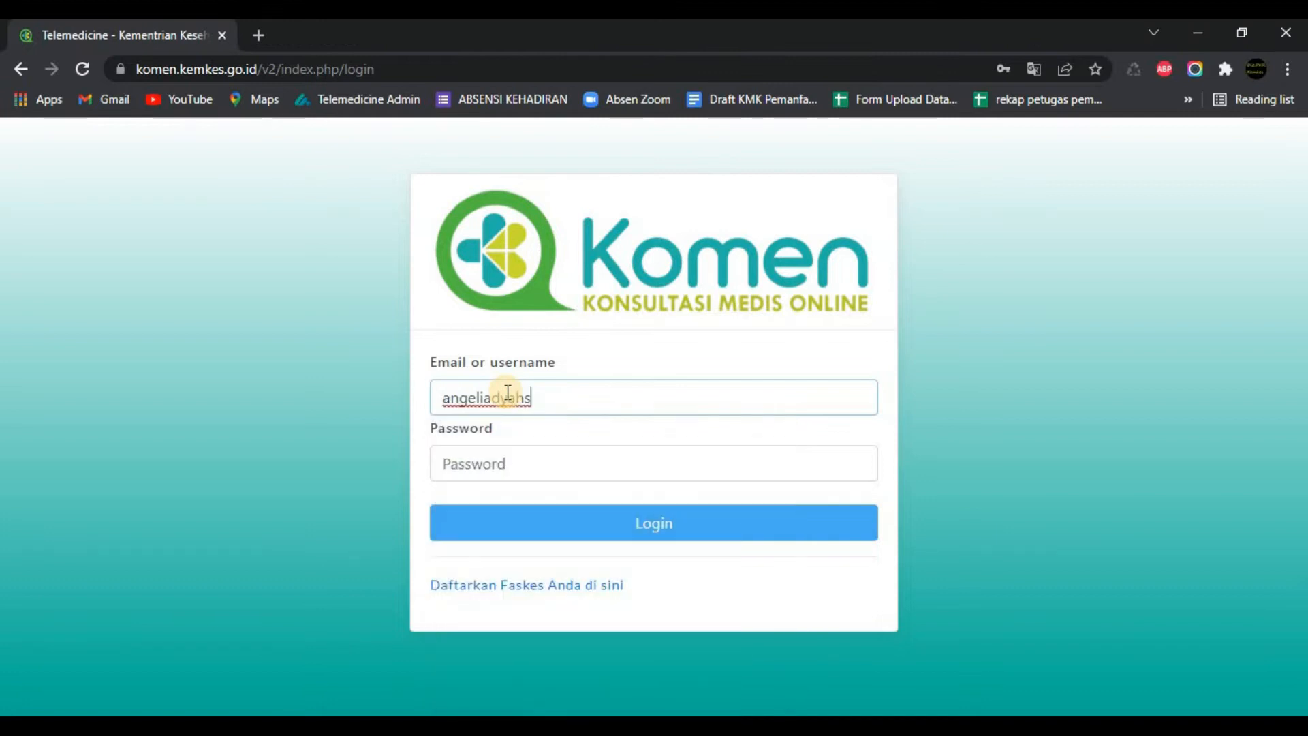
{"action": "left_click", "coordinate": [516, 452]}
{"action": "type", "text": "a******"}
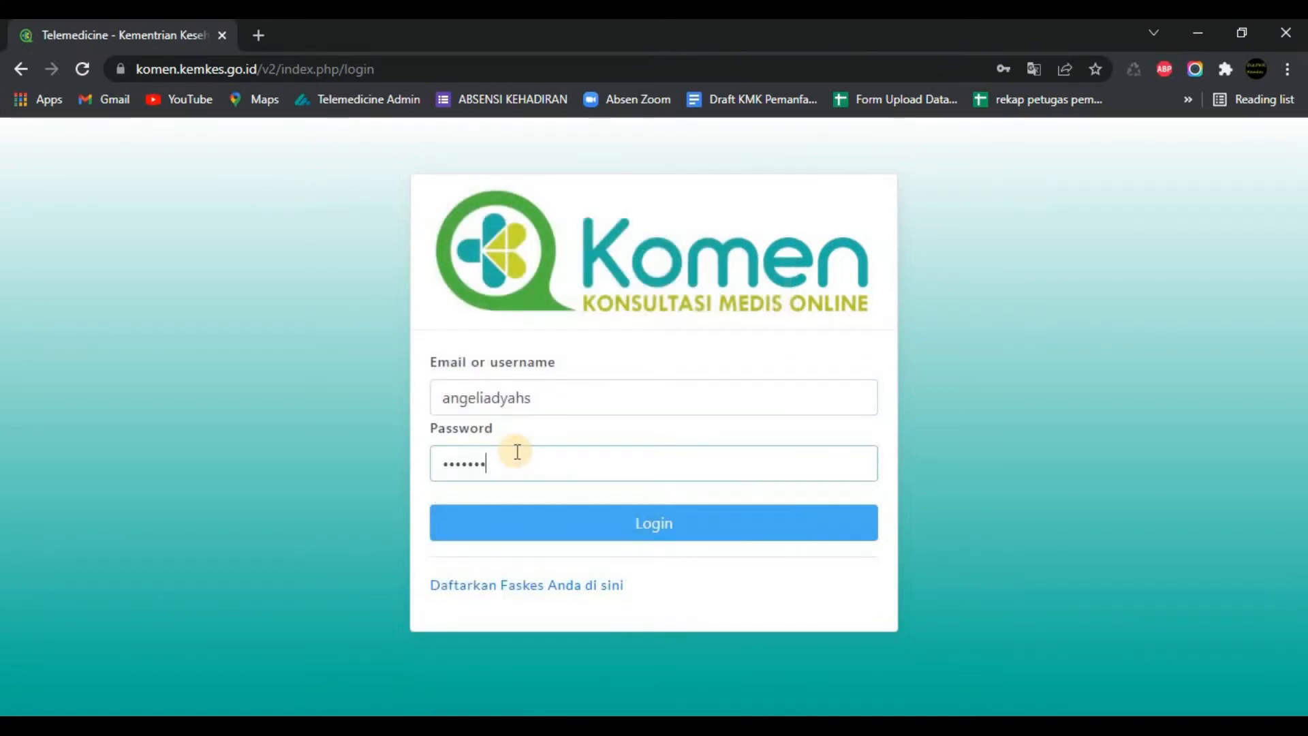
{"action": "type", "text": "*"}
{"action": "left_click", "coordinate": [551, 526]}
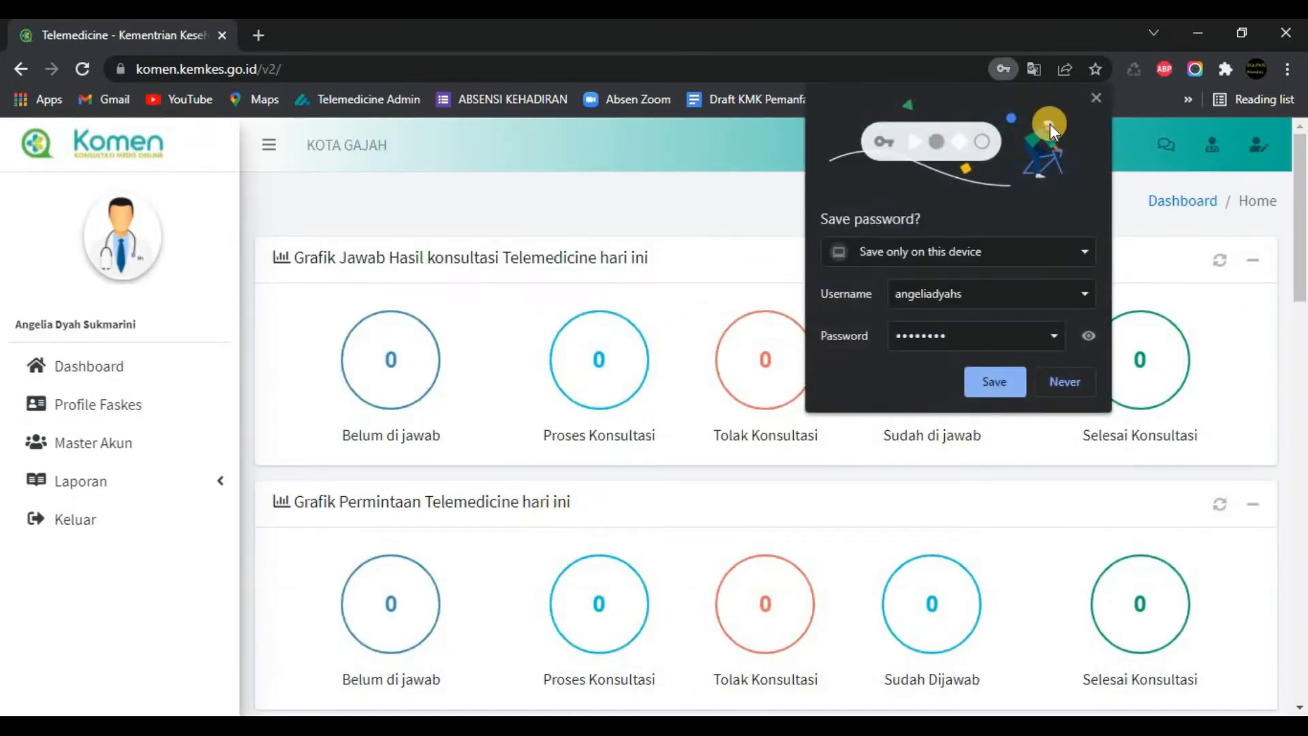
Step: Dismiss Chrome's save-password popup and scroll the dashboard slightly
{"action": "left_click", "coordinate": [1097, 97]}
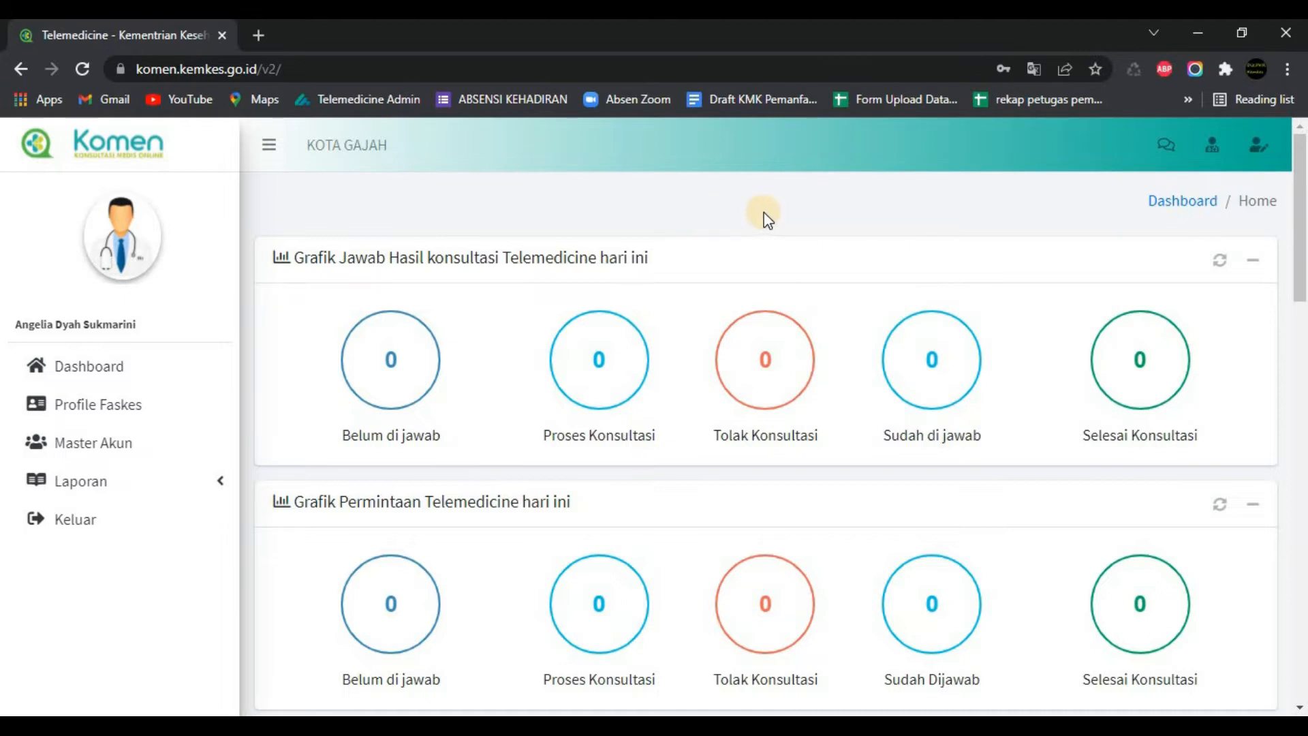
{"action": "mouse_move", "coordinate": [1299, 213]}
{"action": "left_mouse_down"}
{"action": "mouse_move", "coordinate": [1301, 304]}
{"action": "mouse_move", "coordinate": [1302, 190]}
{"action": "left_mouse_up"}
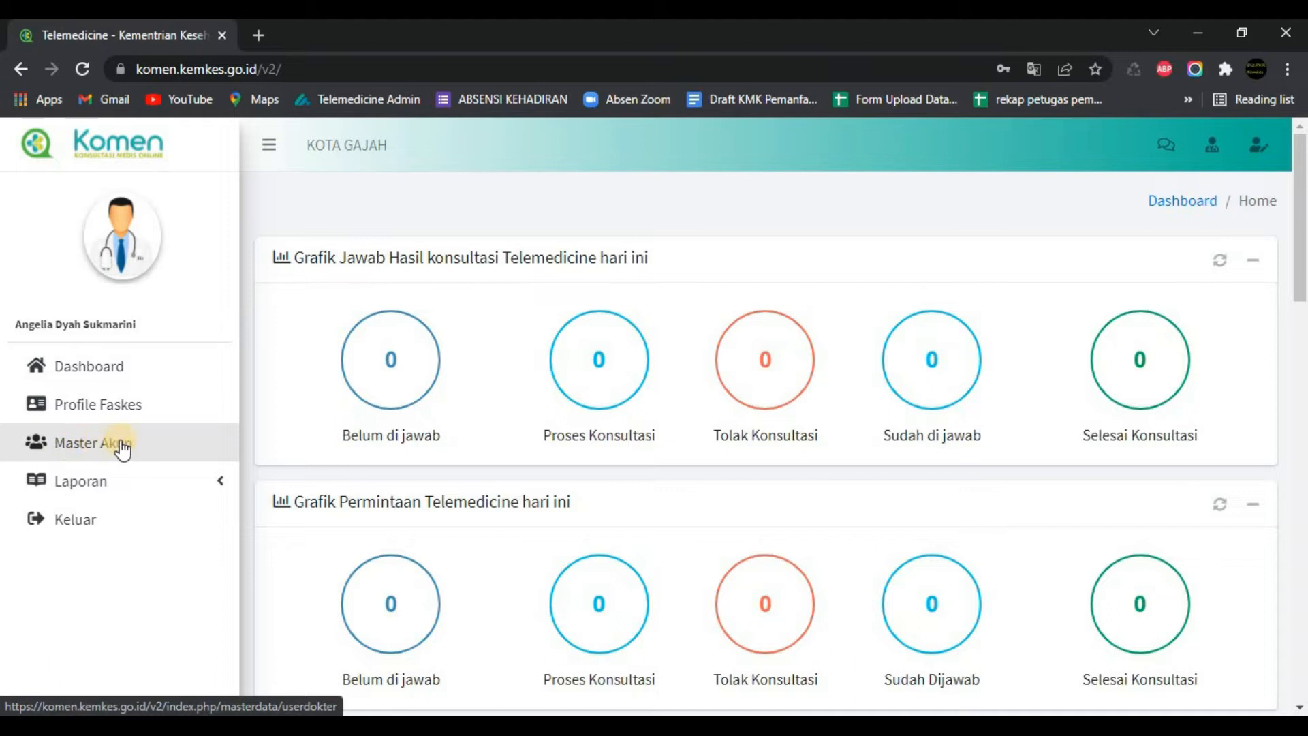
Step: Review the Profile Faskes details, then go to the Master Akun User page
{"action": "left_click", "coordinate": [114, 408]}
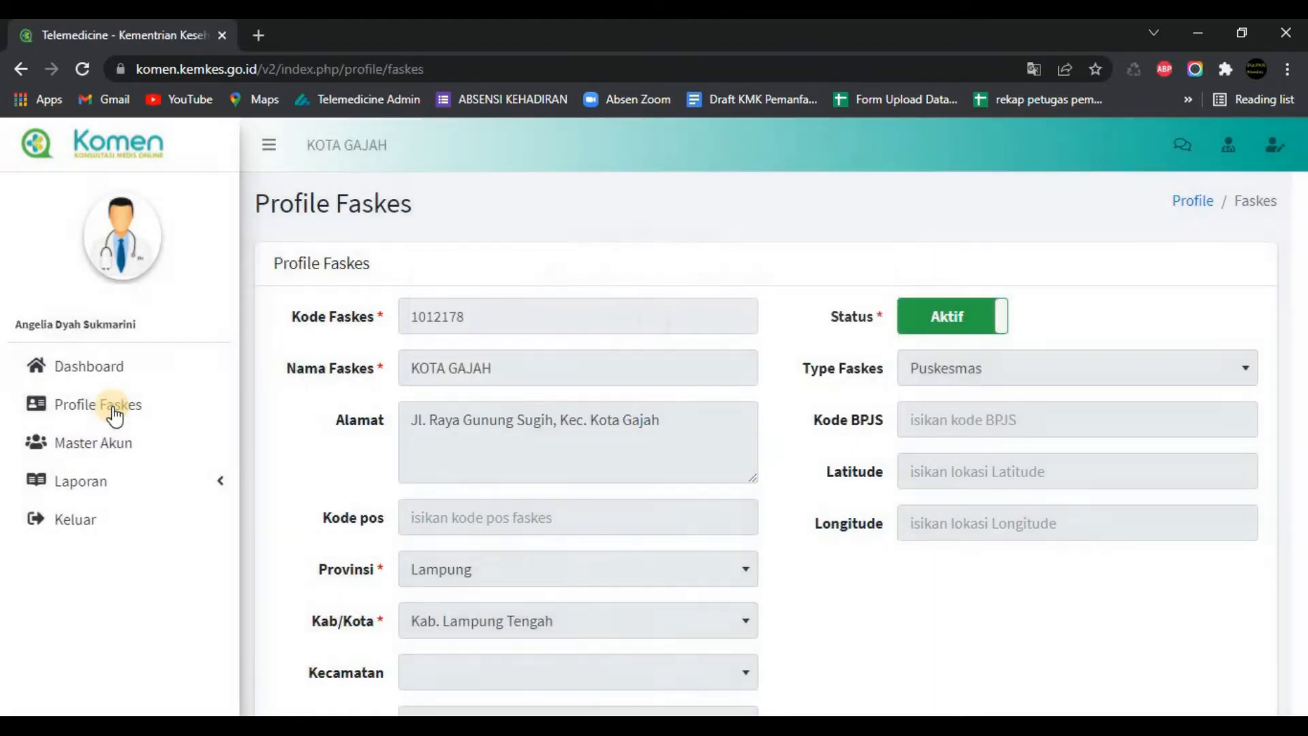
{"action": "left_click_drag", "start_coordinate": [1302, 207], "coordinate": [1302, 271]}
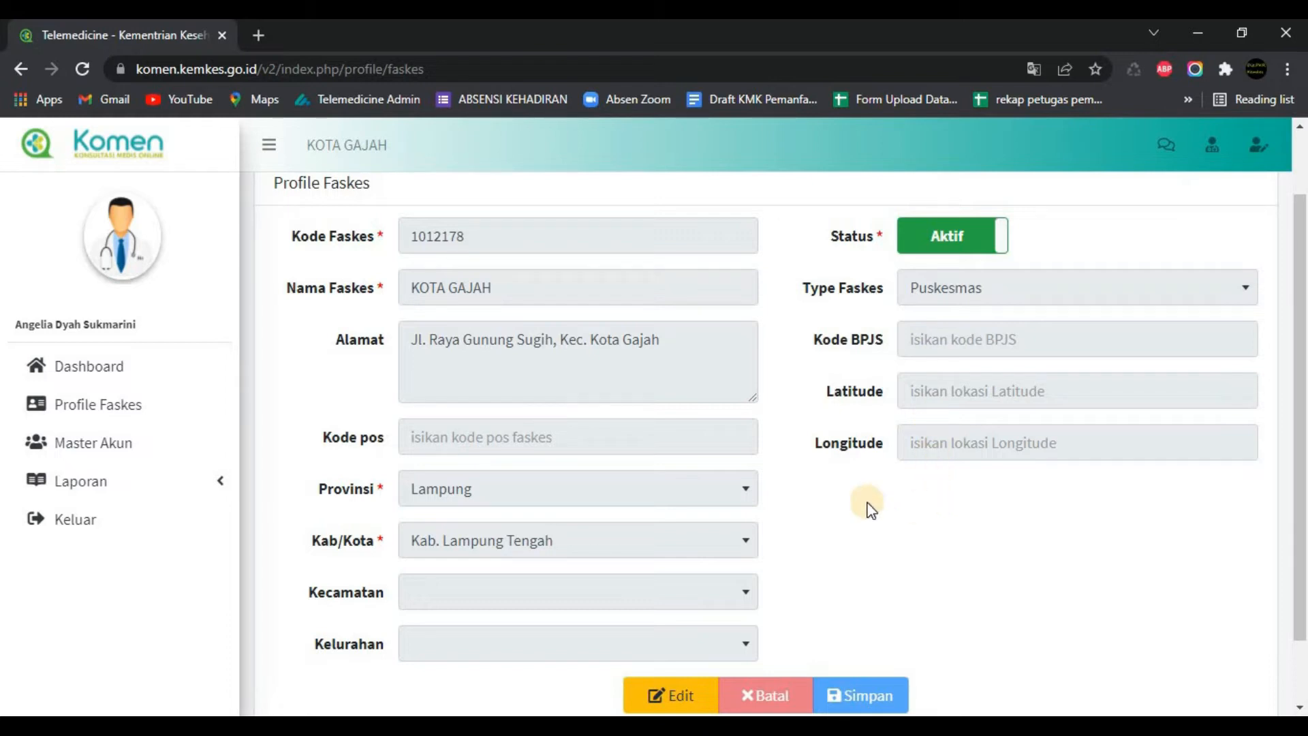
{"action": "left_click", "coordinate": [93, 445]}
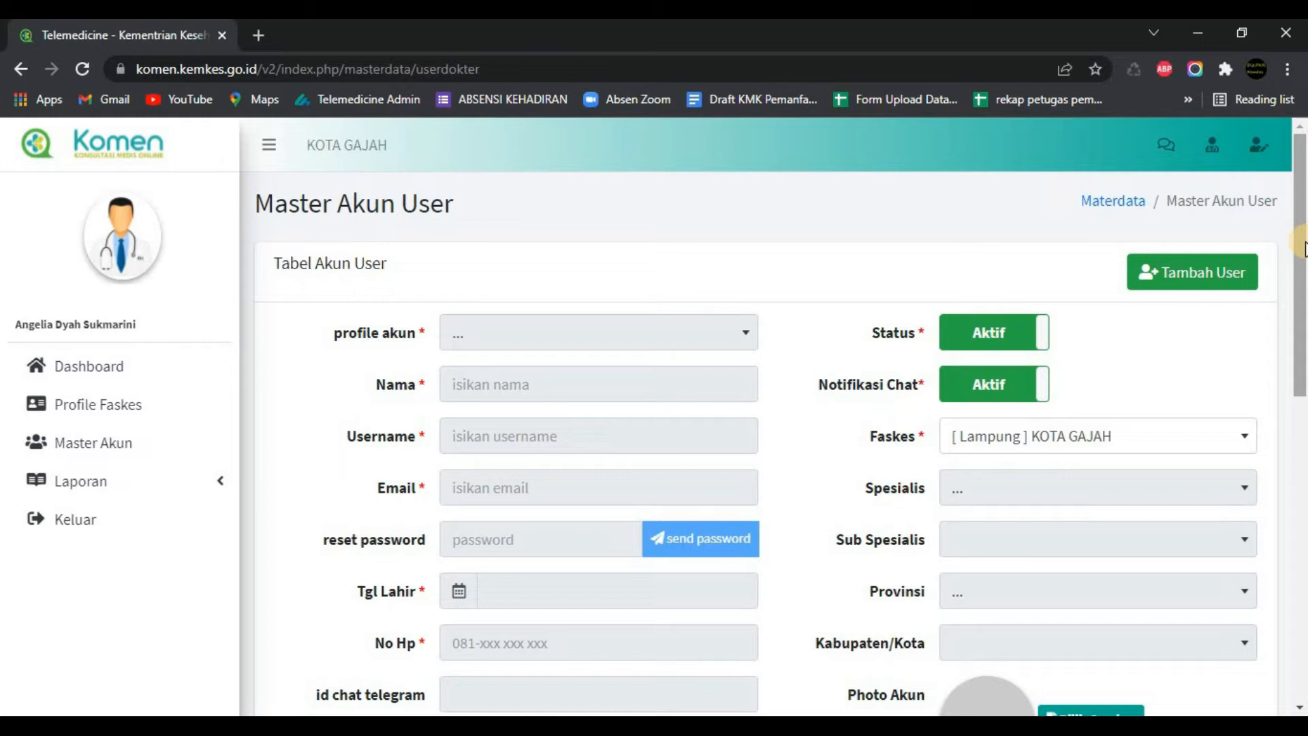
{"action": "left_click_drag", "start_coordinate": [1303, 245], "coordinate": [1272, 530]}
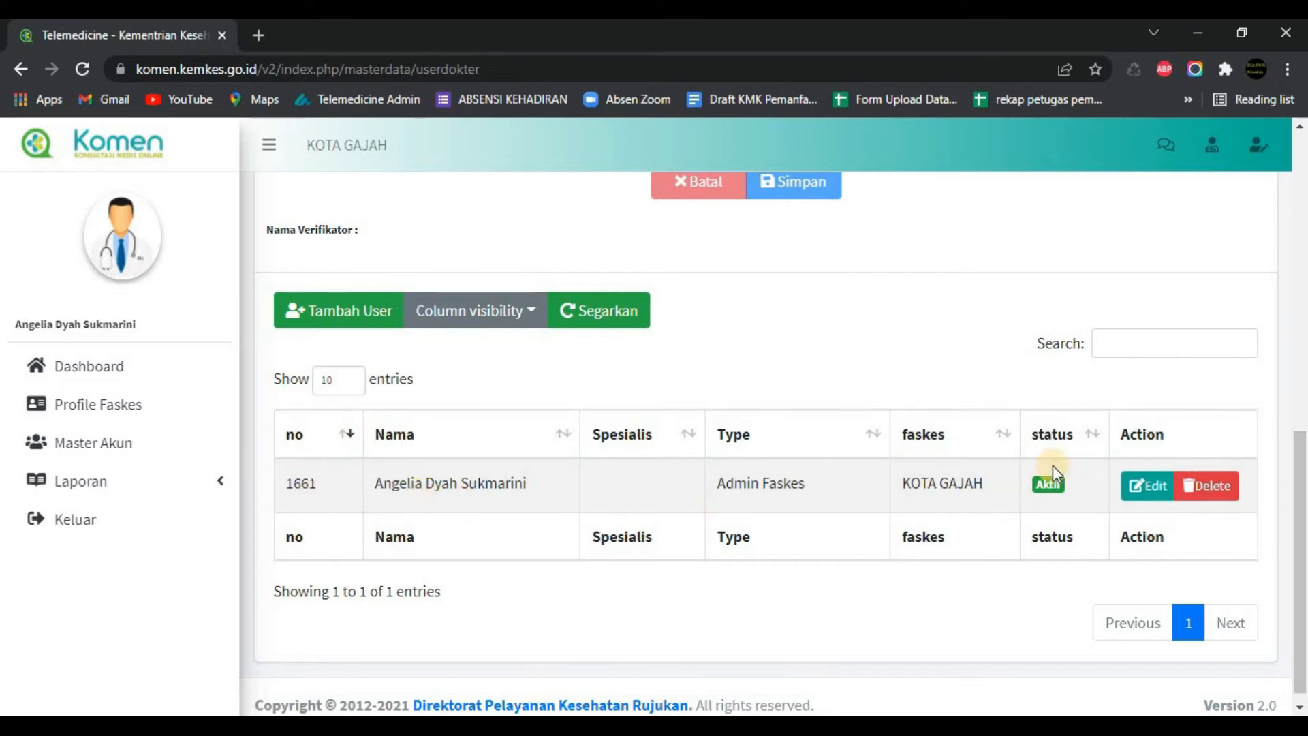
{"action": "left_click_drag", "start_coordinate": [1301, 484], "coordinate": [1301, 180]}
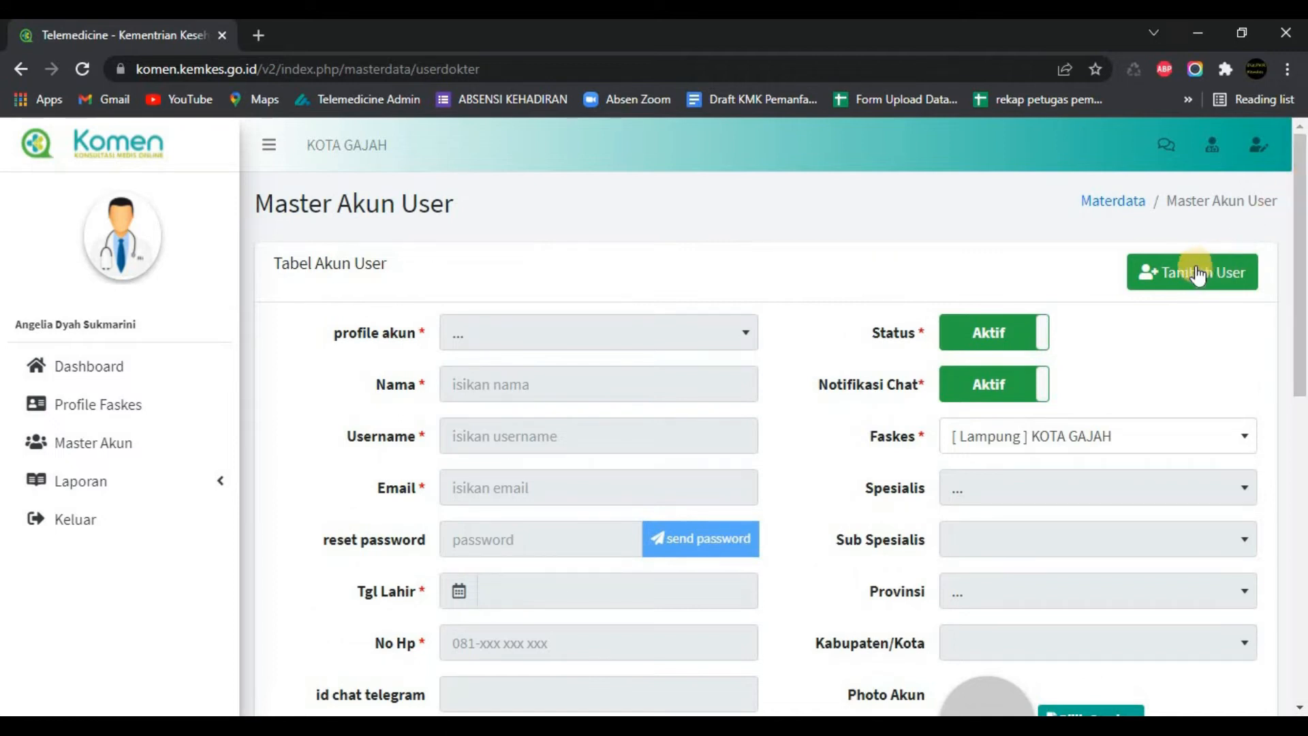
Step: Start a new user account with the profile akun set to Dokter Puskesmas
{"action": "left_click", "coordinate": [1175, 267]}
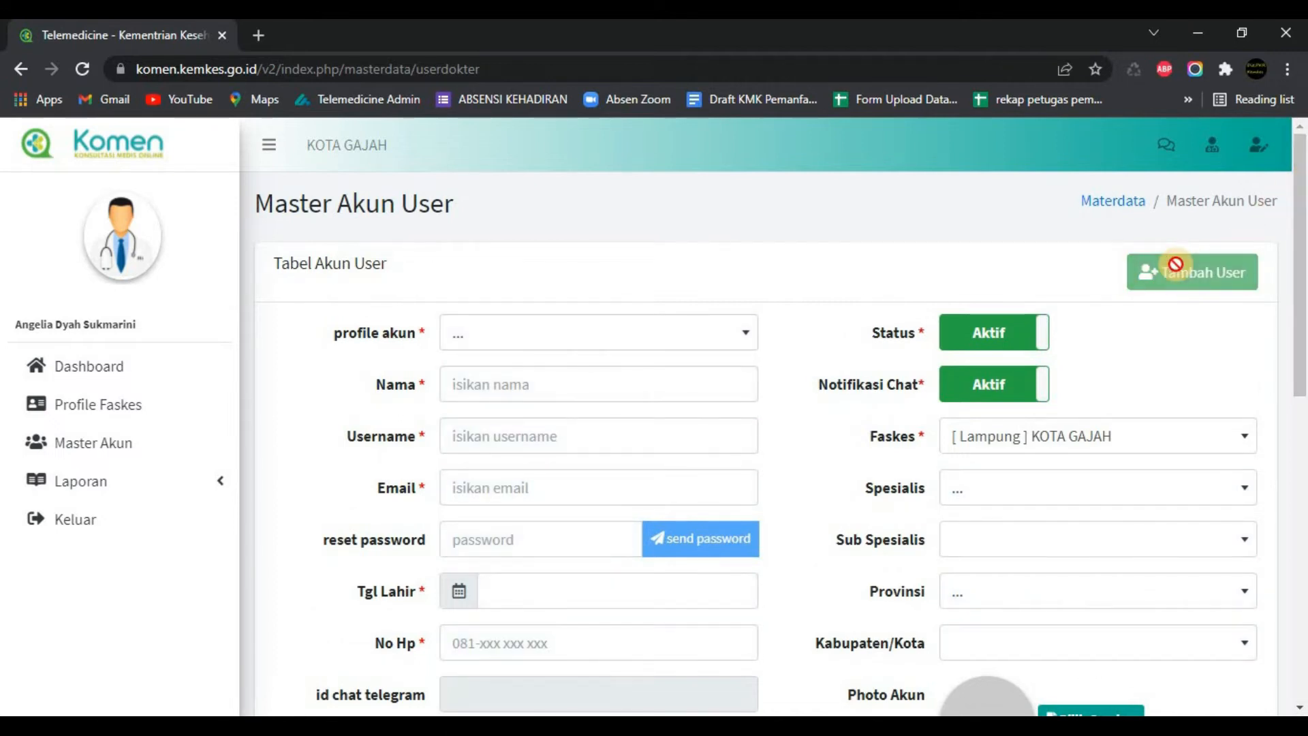
{"action": "left_click", "coordinate": [661, 328]}
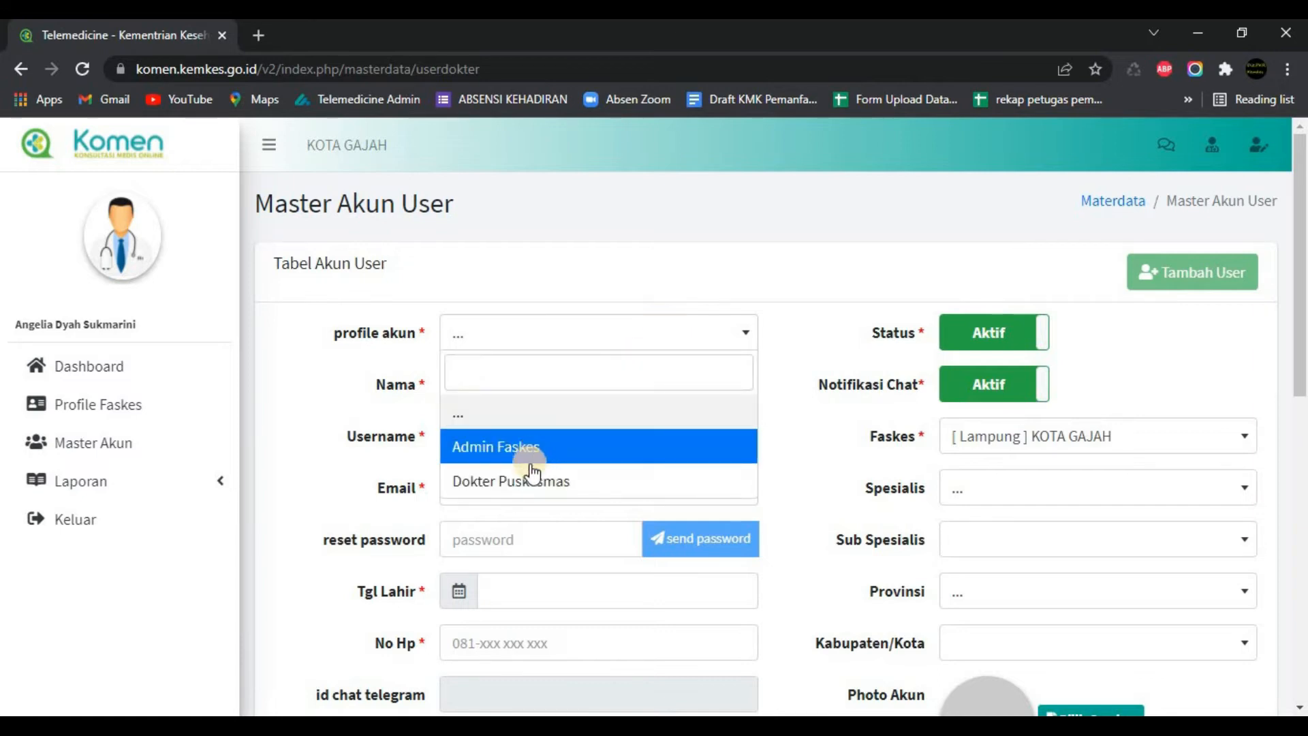
{"action": "left_click", "coordinate": [500, 485]}
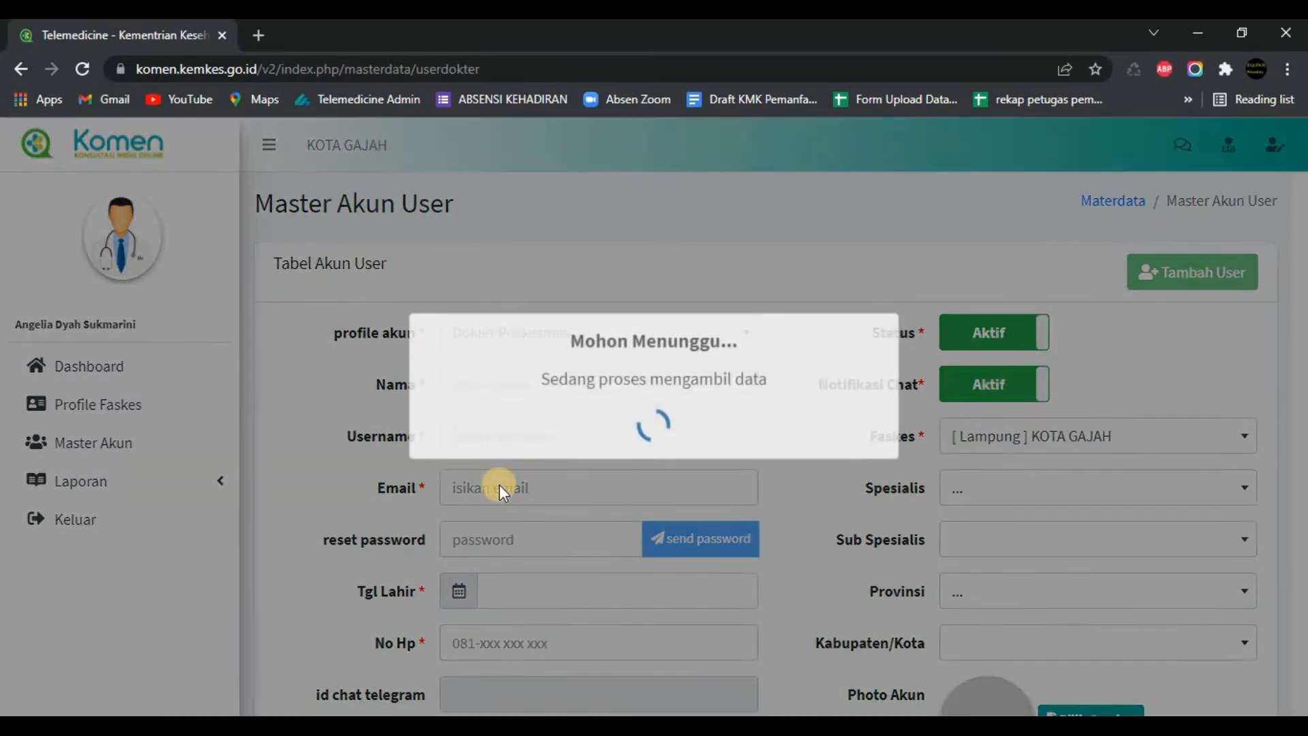
{"action": "left_click", "coordinate": [512, 376]}
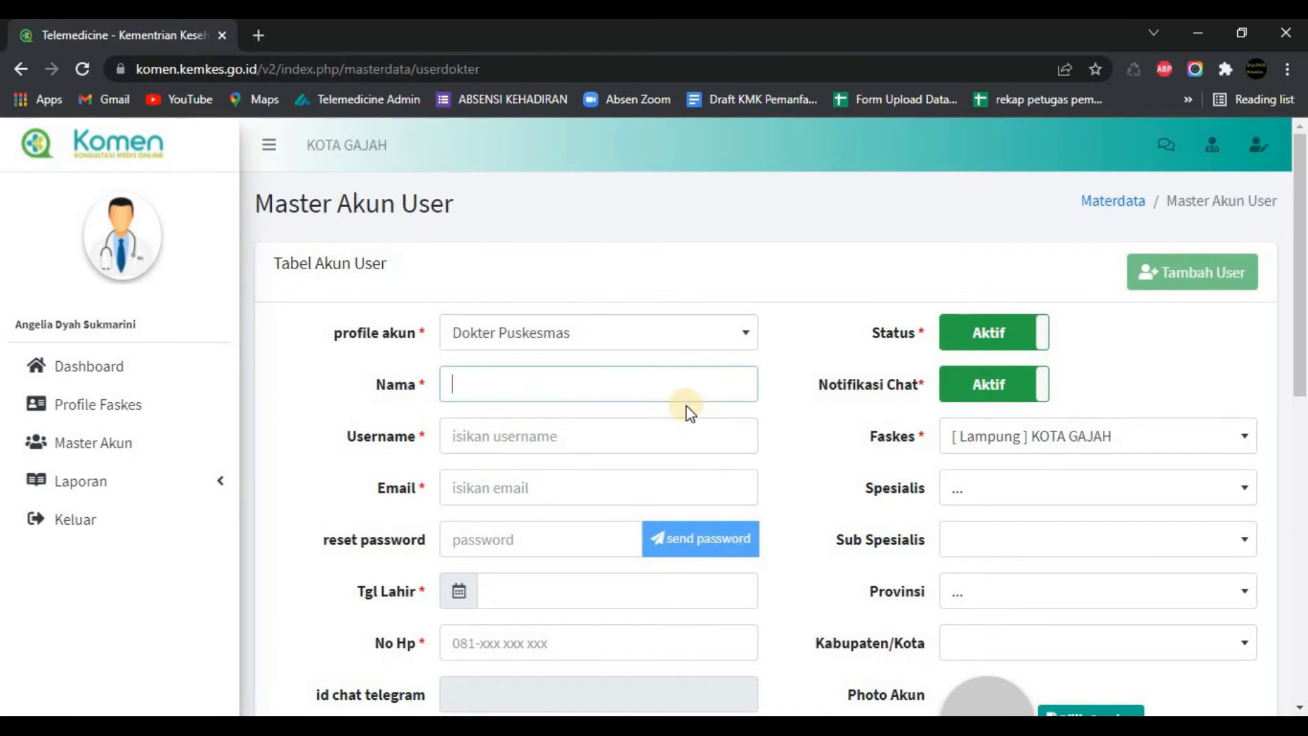
Step: Enter the new doctor's full name, username, e-mail address and account password
{"action": "left_click", "coordinate": [611, 436]}
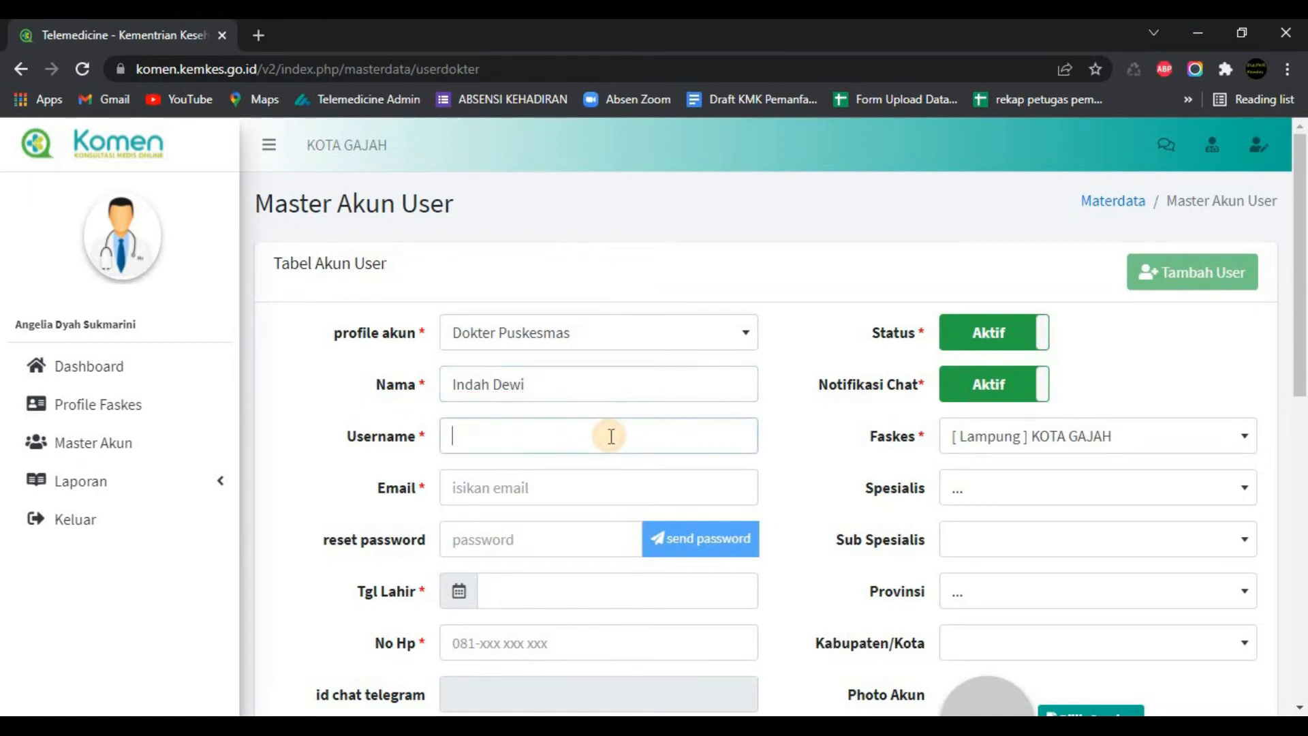
{"action": "left_click", "coordinate": [587, 498]}
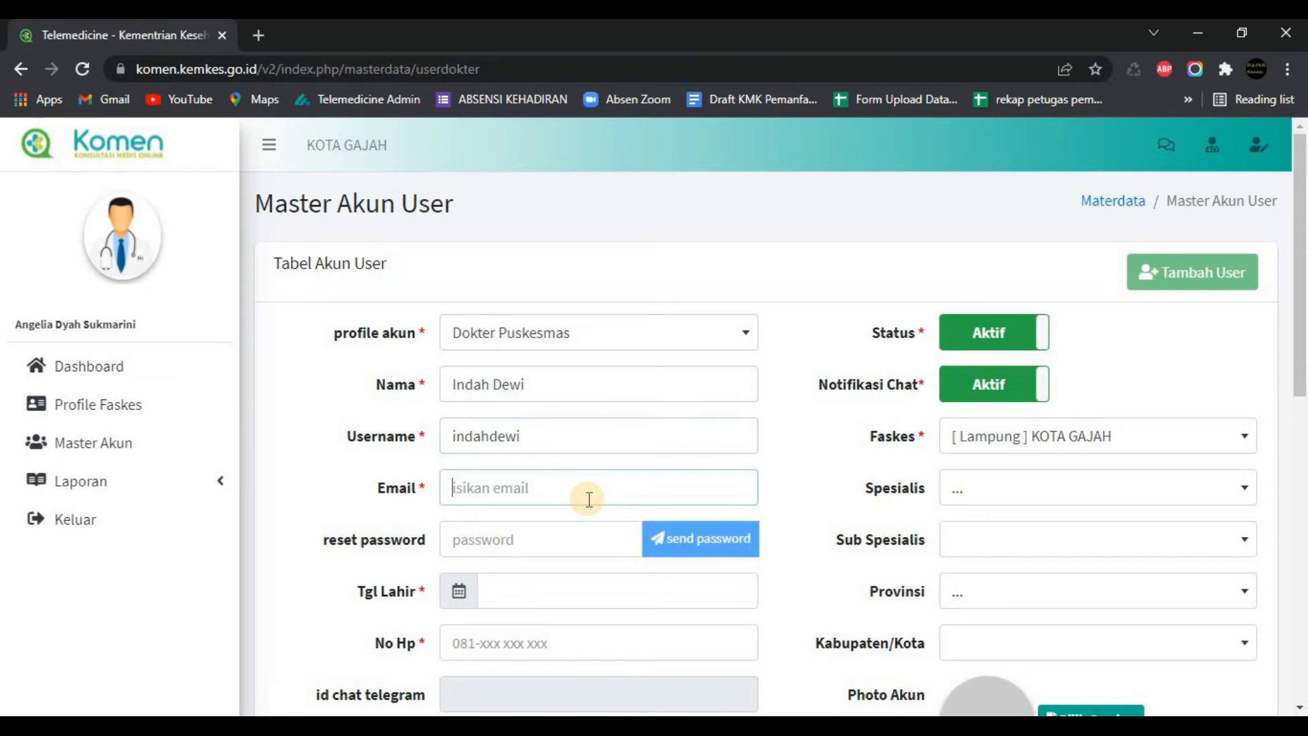
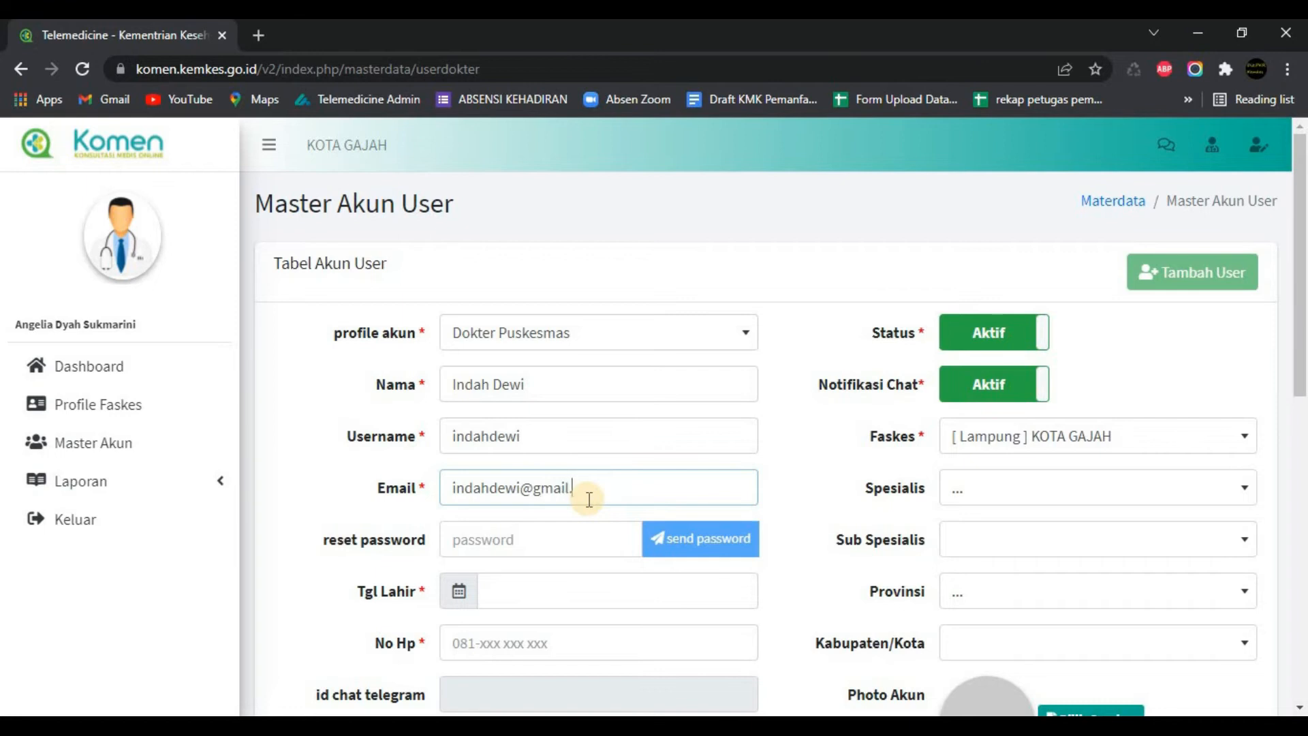
{"action": "left_click", "coordinate": [562, 537]}
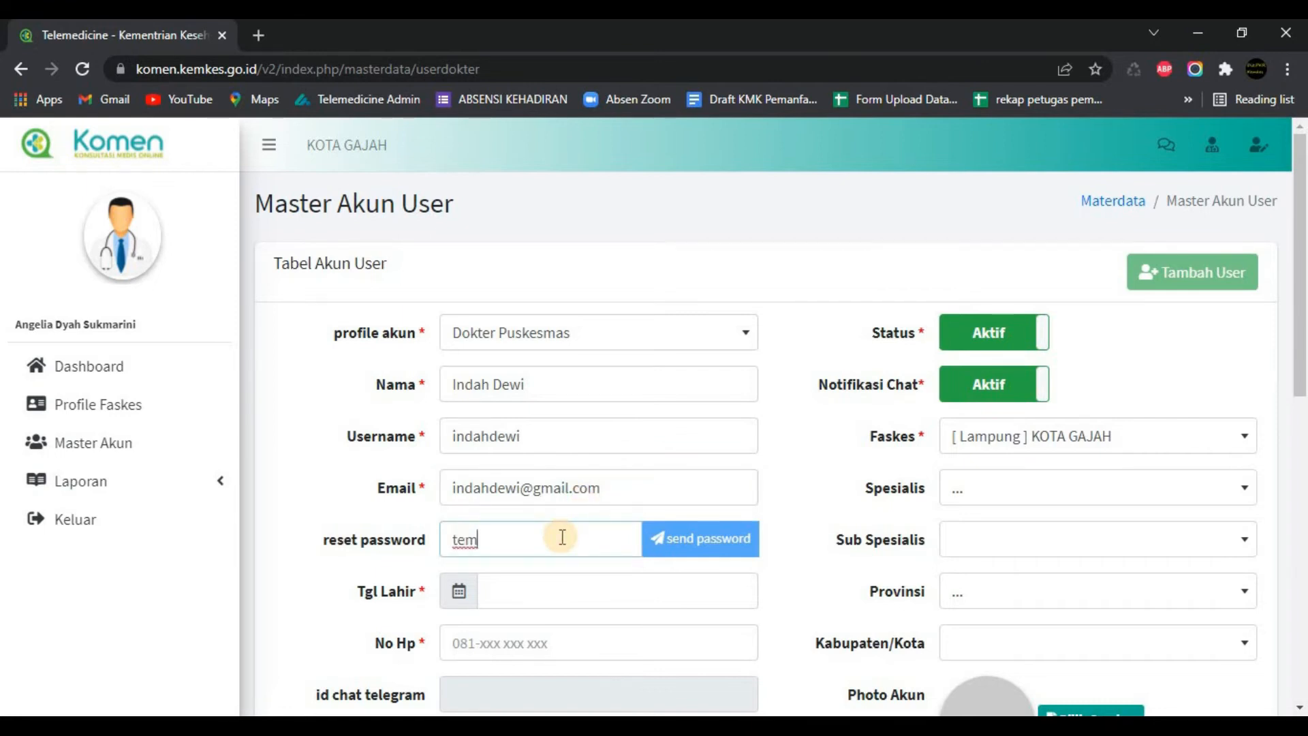
Step: Set the birth date to 01/01/1998 and enter the doctor's mobile phone number
{"action": "scroll", "coordinate": [574, 559], "scroll_direction": "down", "scroll_amount": 2}
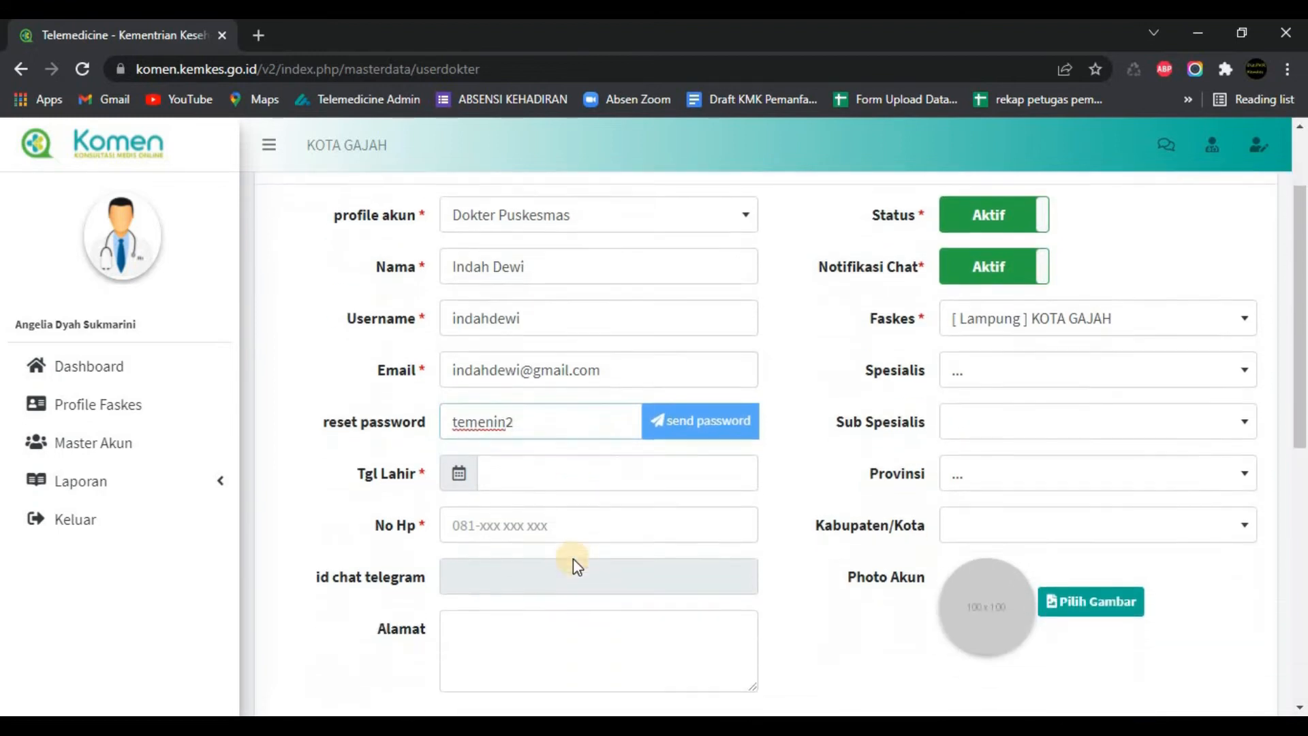
{"action": "left_click", "coordinate": [541, 488]}
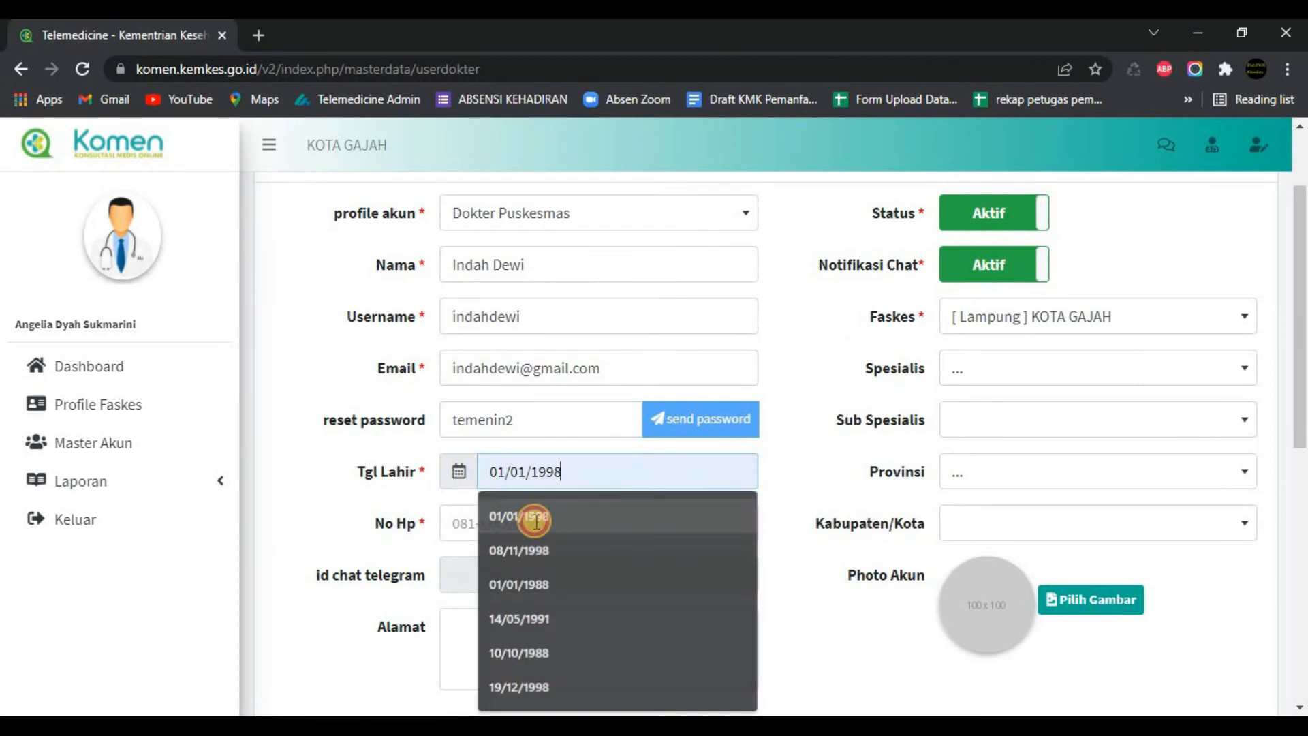
{"action": "left_click", "coordinate": [524, 519]}
{"action": "left_click", "coordinate": [513, 525]}
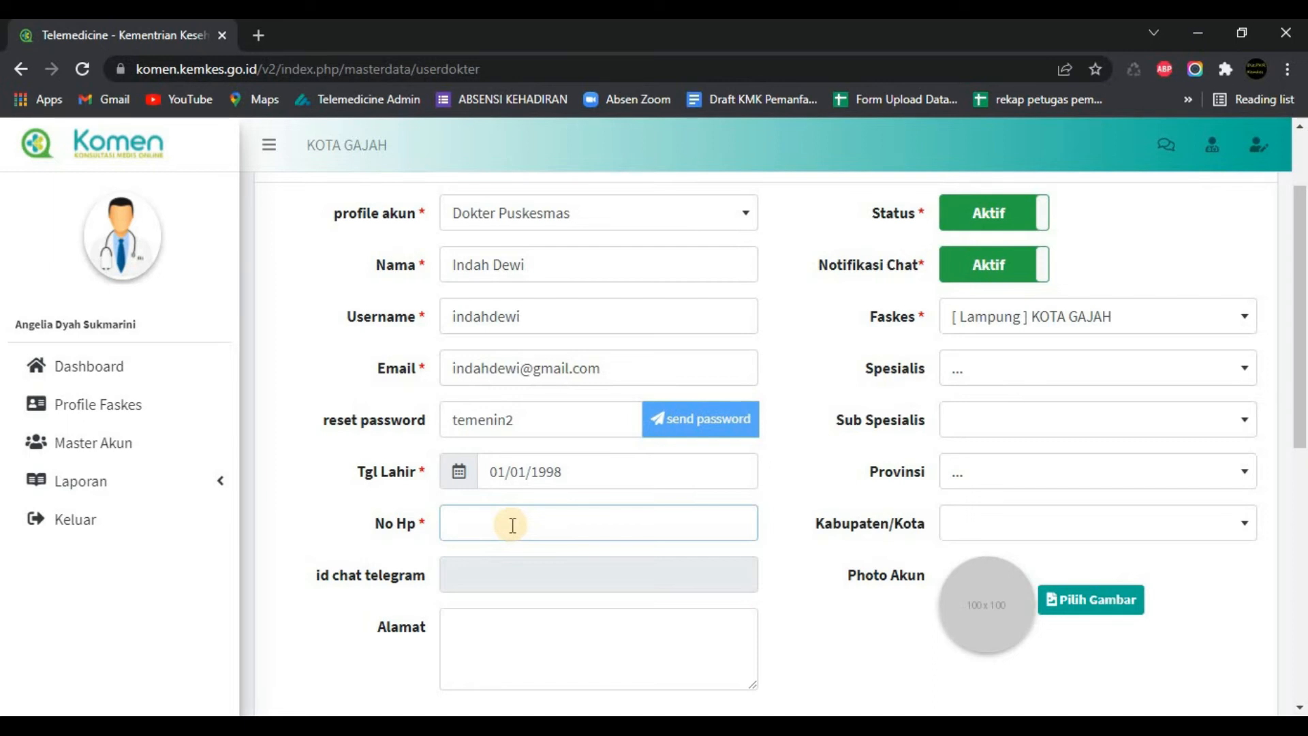
{"action": "scroll", "coordinate": [562, 618], "scroll_direction": "down", "scroll_amount": 1}
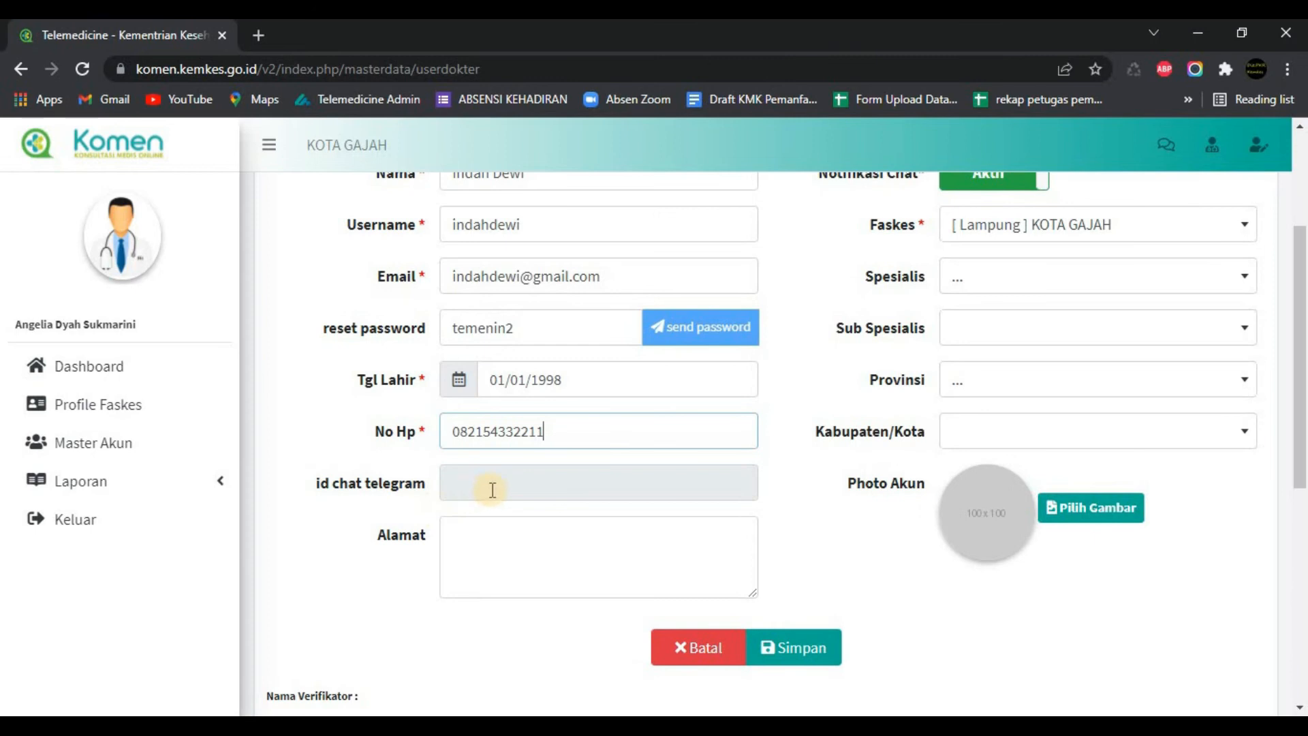
{"action": "scroll", "coordinate": [876, 543], "scroll_direction": "up", "scroll_amount": 3}
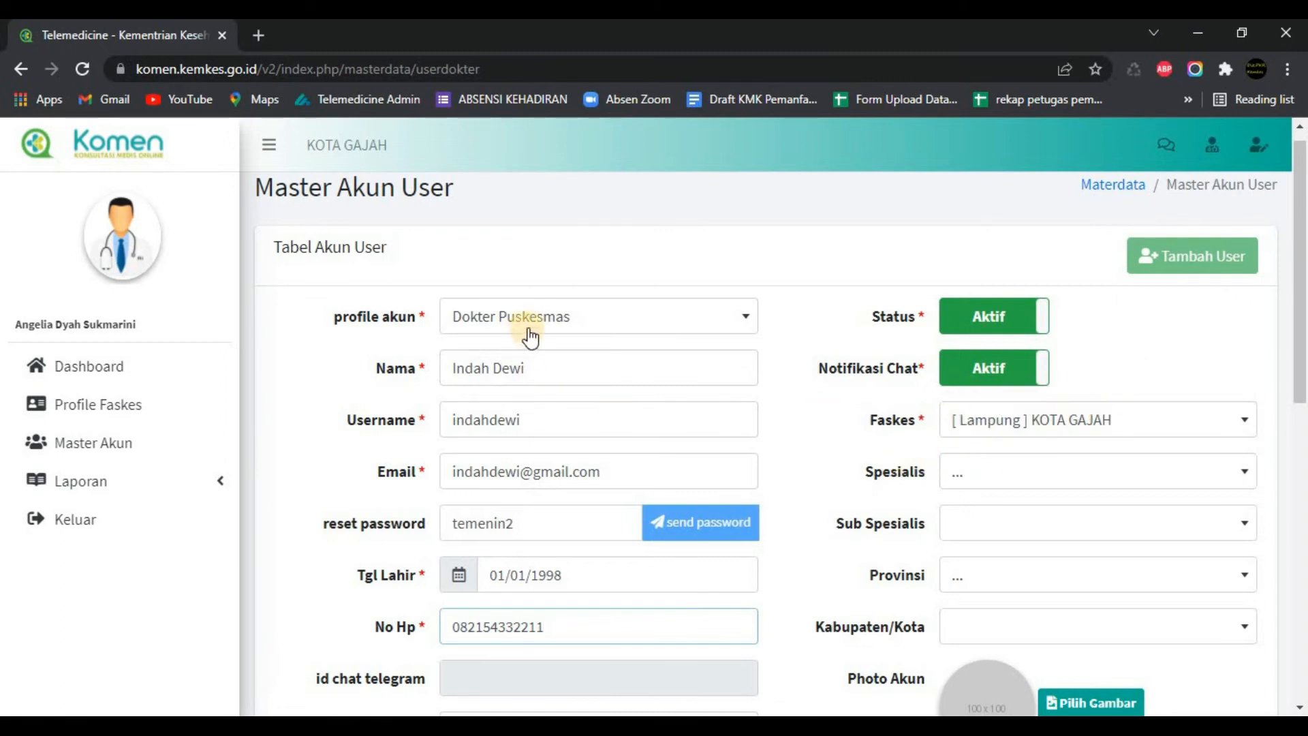
Step: Set the specialty to [konsultasi] Dokter Umum and the province to Lampung
{"action": "left_click", "coordinate": [968, 482]}
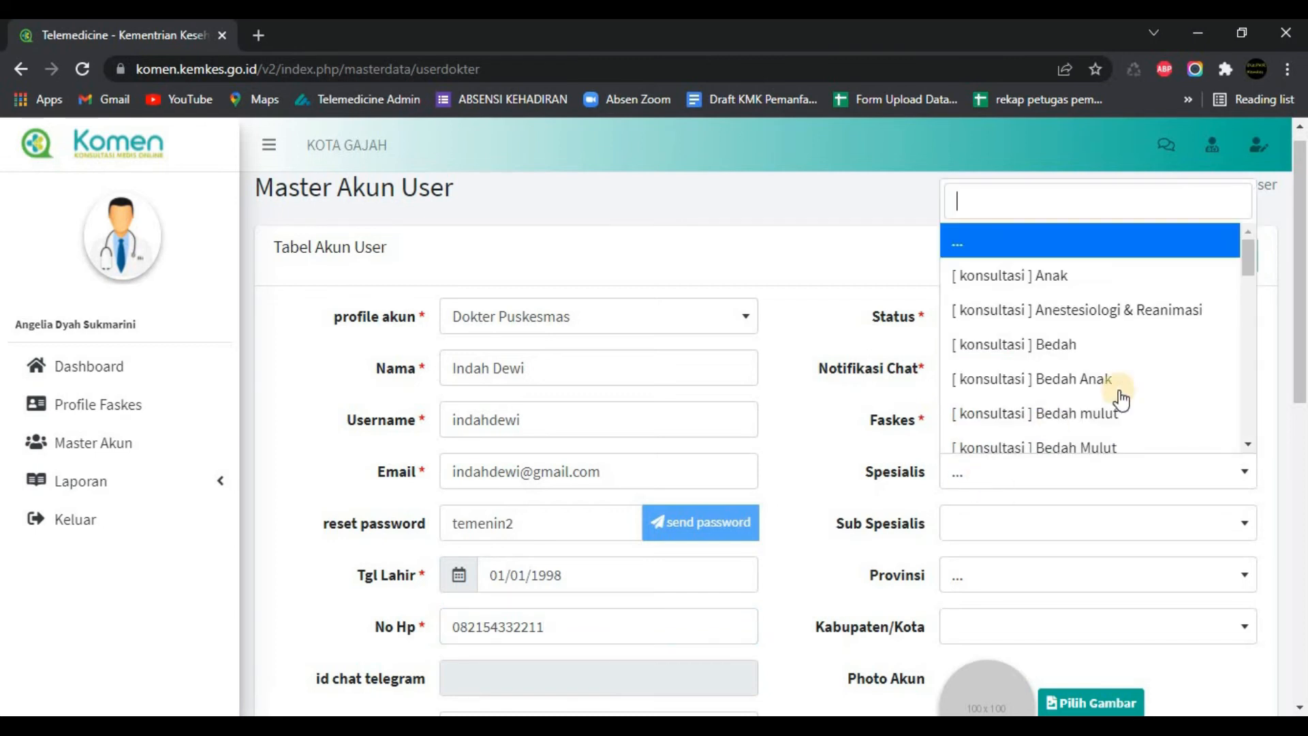
{"action": "left_click_drag", "start_coordinate": [1241, 257], "coordinate": [1241, 293]}
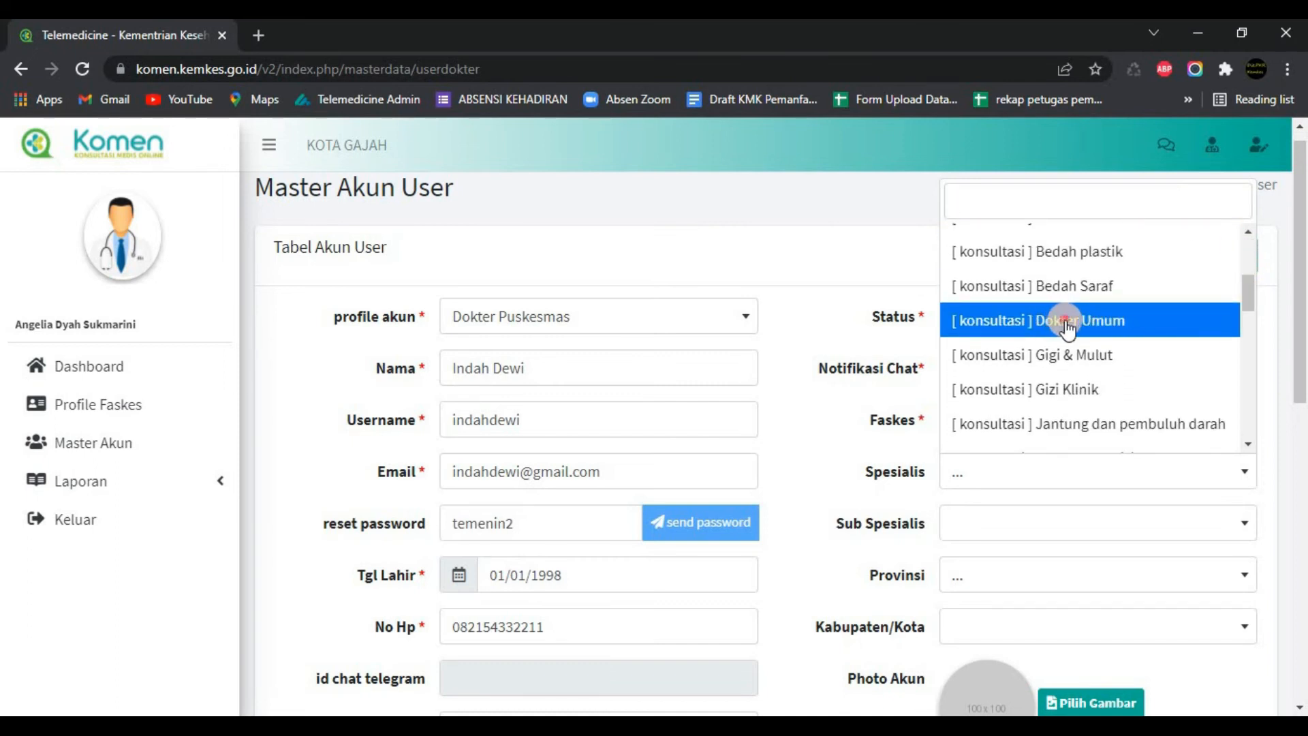
{"action": "left_click", "coordinate": [1064, 321]}
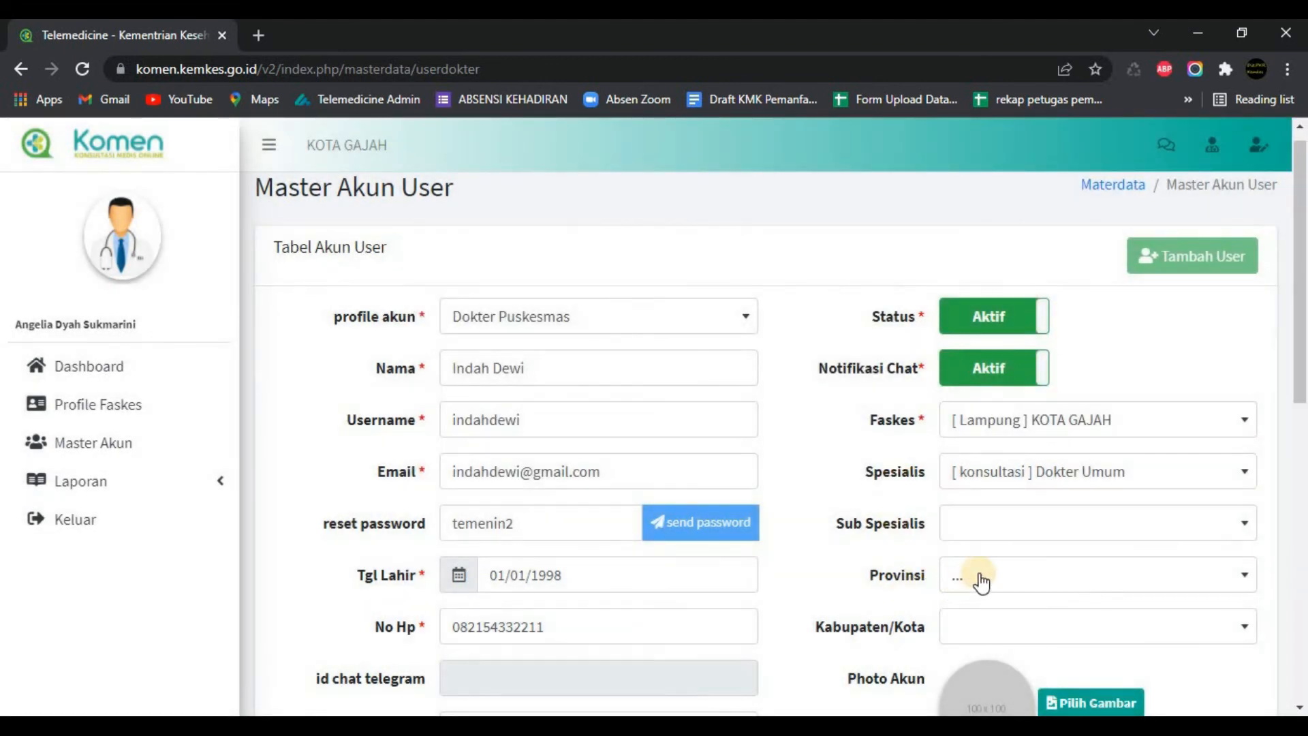
{"action": "scroll", "coordinate": [954, 579], "scroll_direction": "down", "scroll_amount": 2}
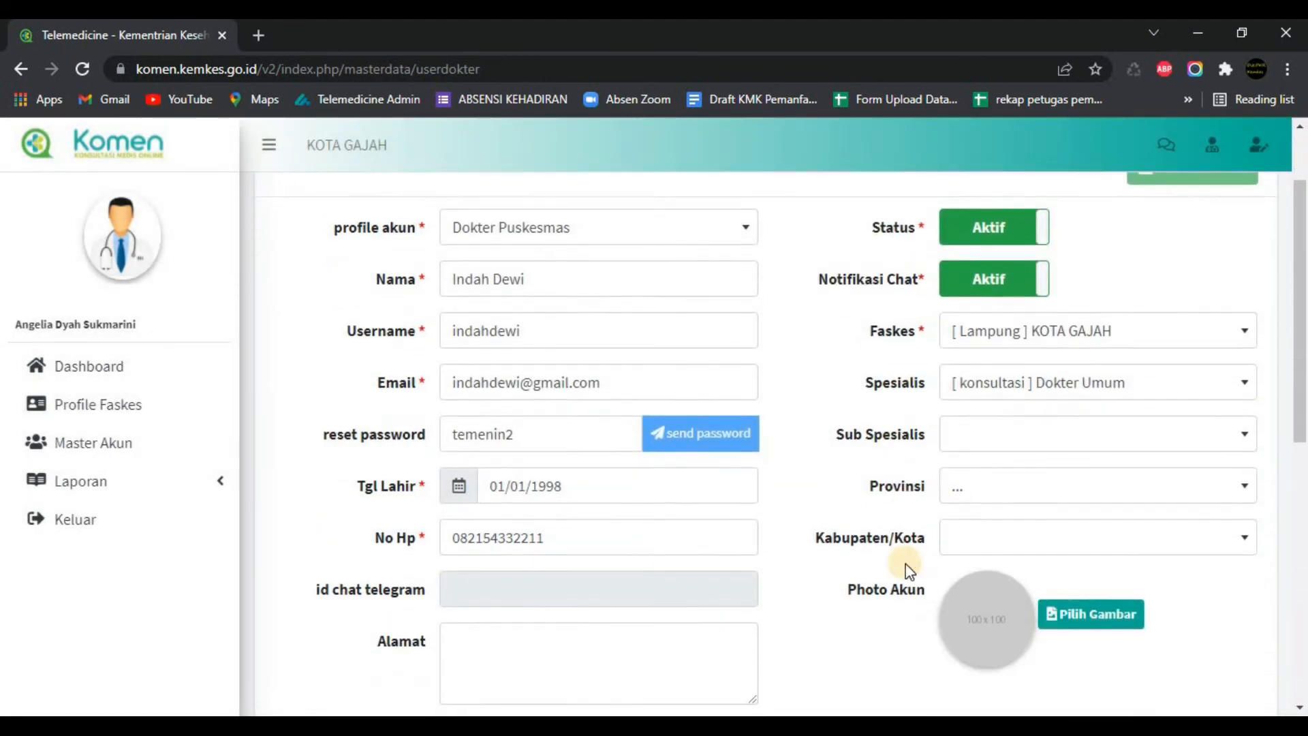
{"action": "left_click", "coordinate": [992, 451]}
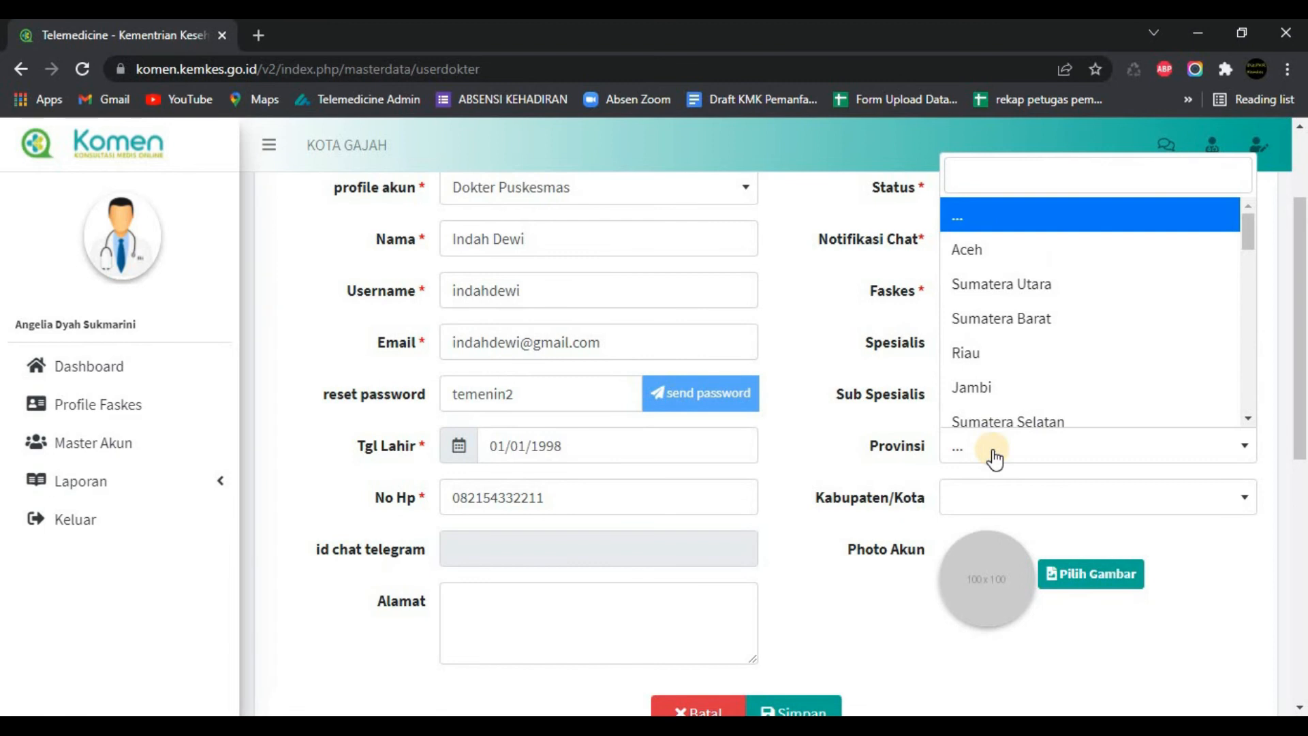
{"action": "type", "text": "lam"}
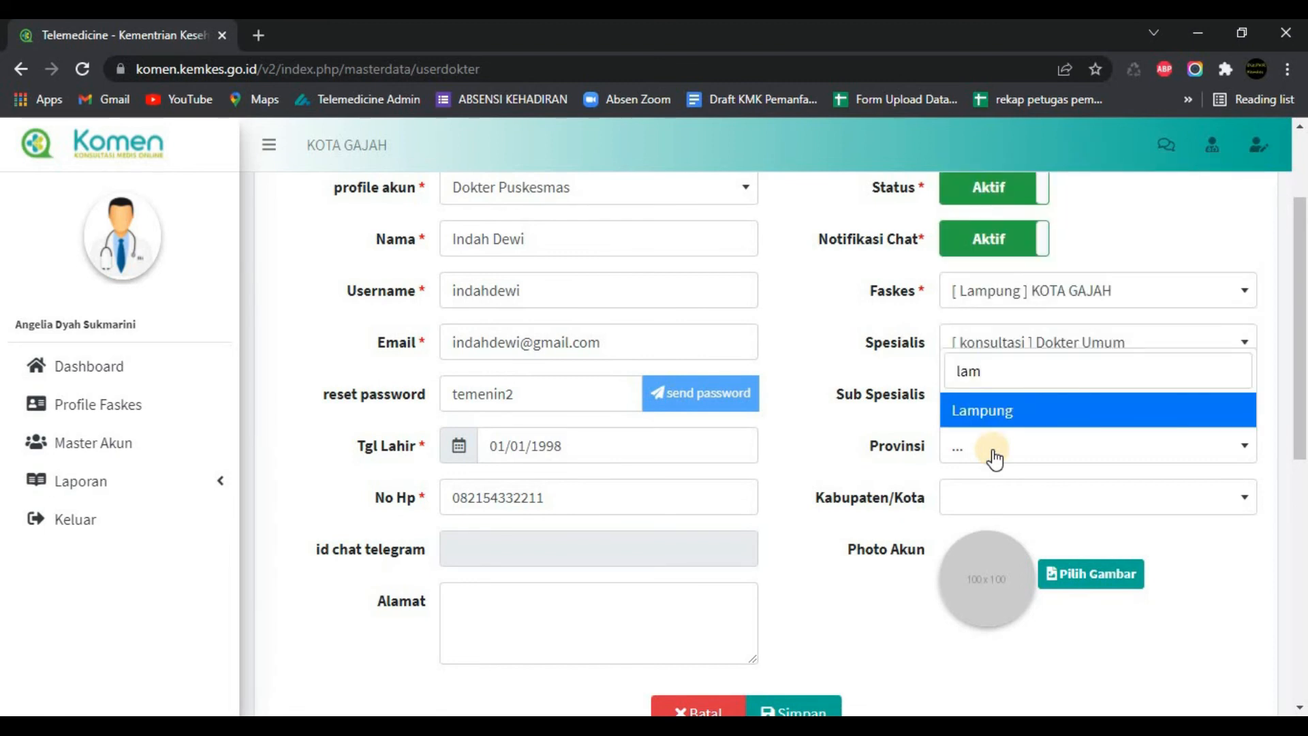
{"action": "left_click", "coordinate": [996, 412]}
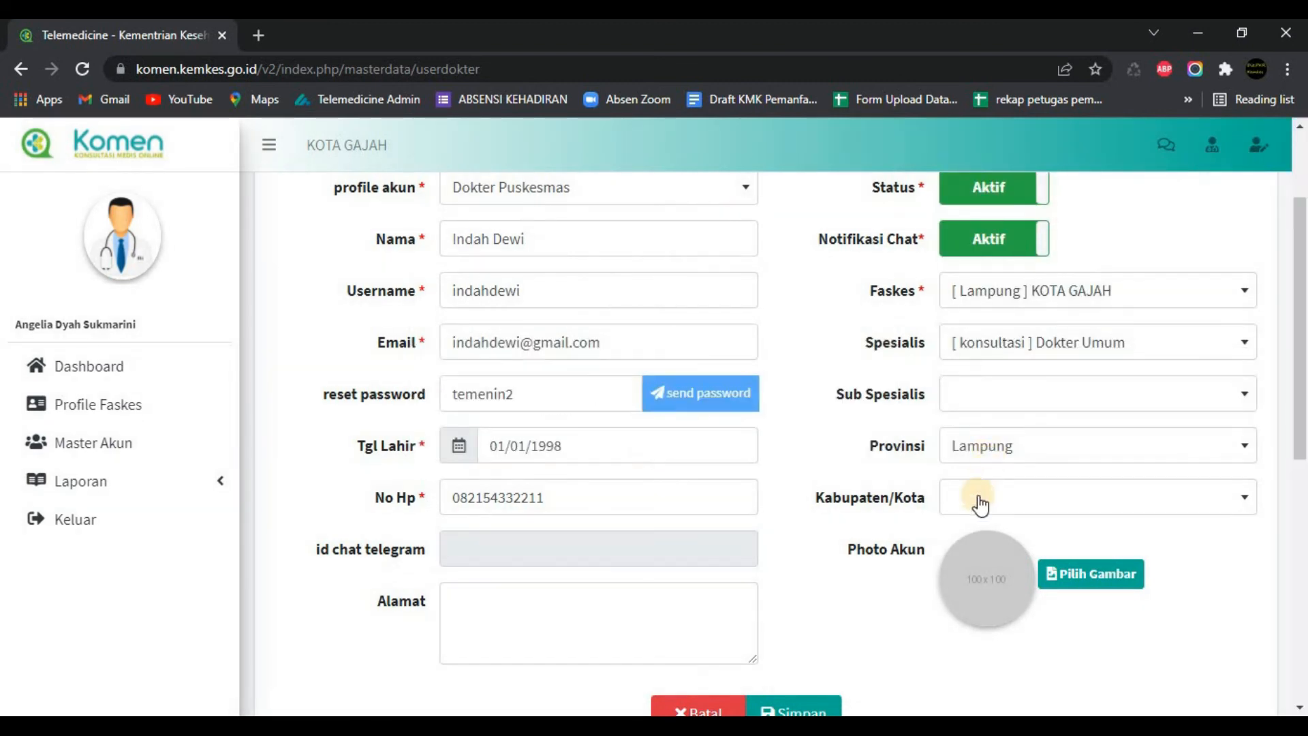
Step: Leave the regency unselected and submit the new account with Simpan
{"action": "left_click", "coordinate": [979, 501]}
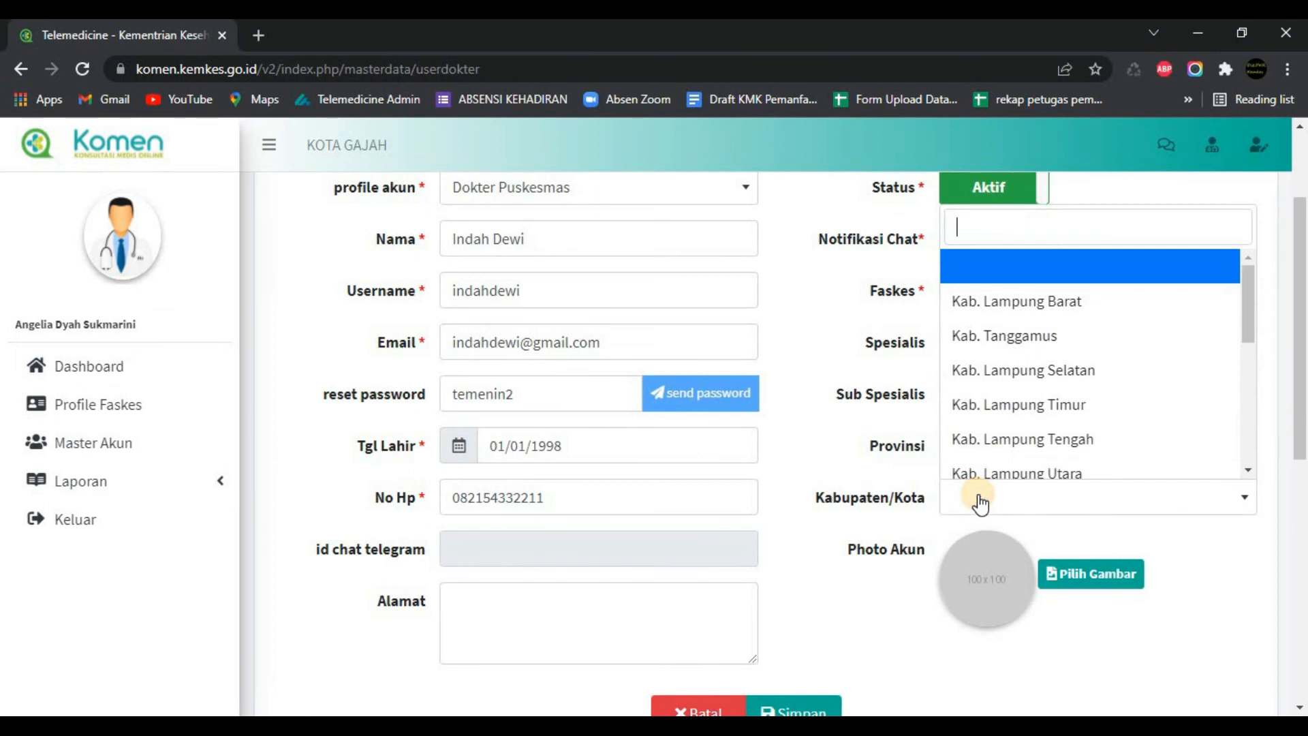
{"action": "left_click", "coordinate": [842, 321]}
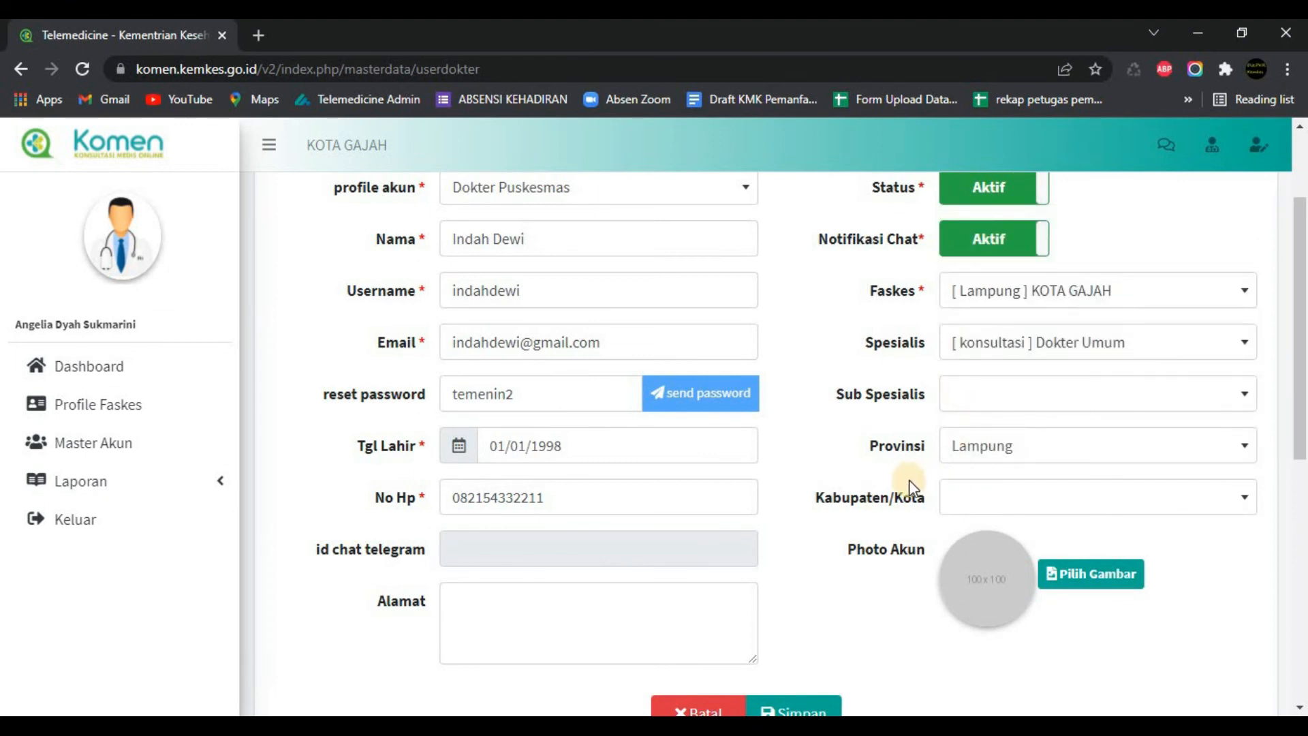
{"action": "scroll", "coordinate": [865, 549], "scroll_direction": "down", "scroll_amount": 2}
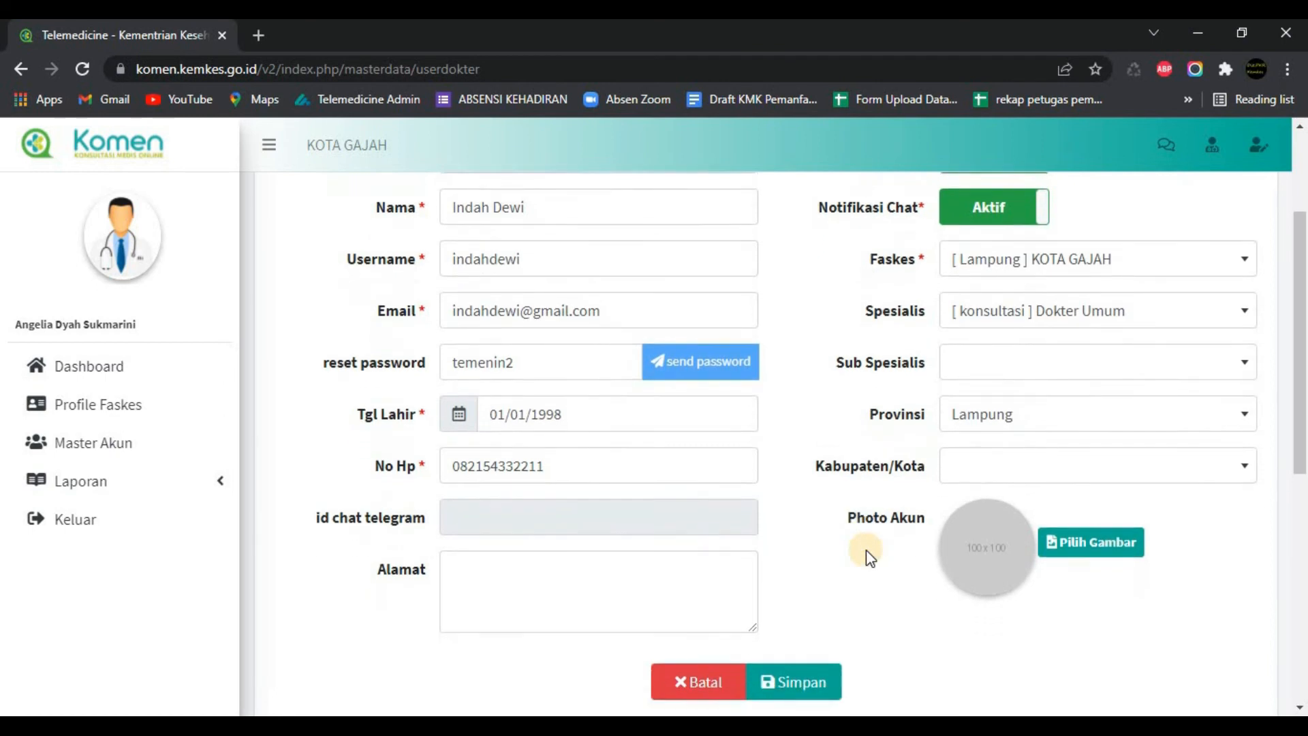
{"action": "scroll", "coordinate": [865, 549], "scroll_direction": "up", "scroll_amount": 2}
{"action": "scroll", "coordinate": [865, 550], "scroll_direction": "up", "scroll_amount": 1}
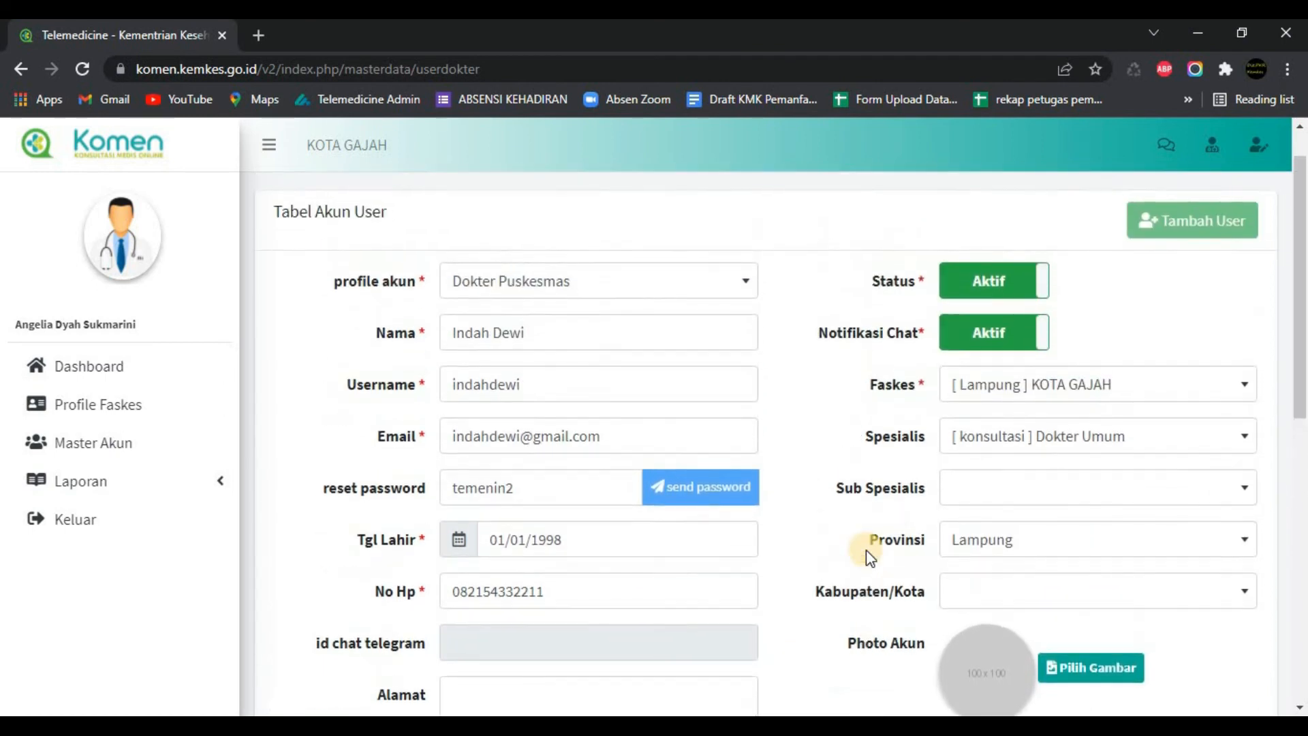
{"action": "scroll", "coordinate": [865, 550], "scroll_direction": "down", "scroll_amount": 4}
{"action": "left_click", "coordinate": [795, 512]}
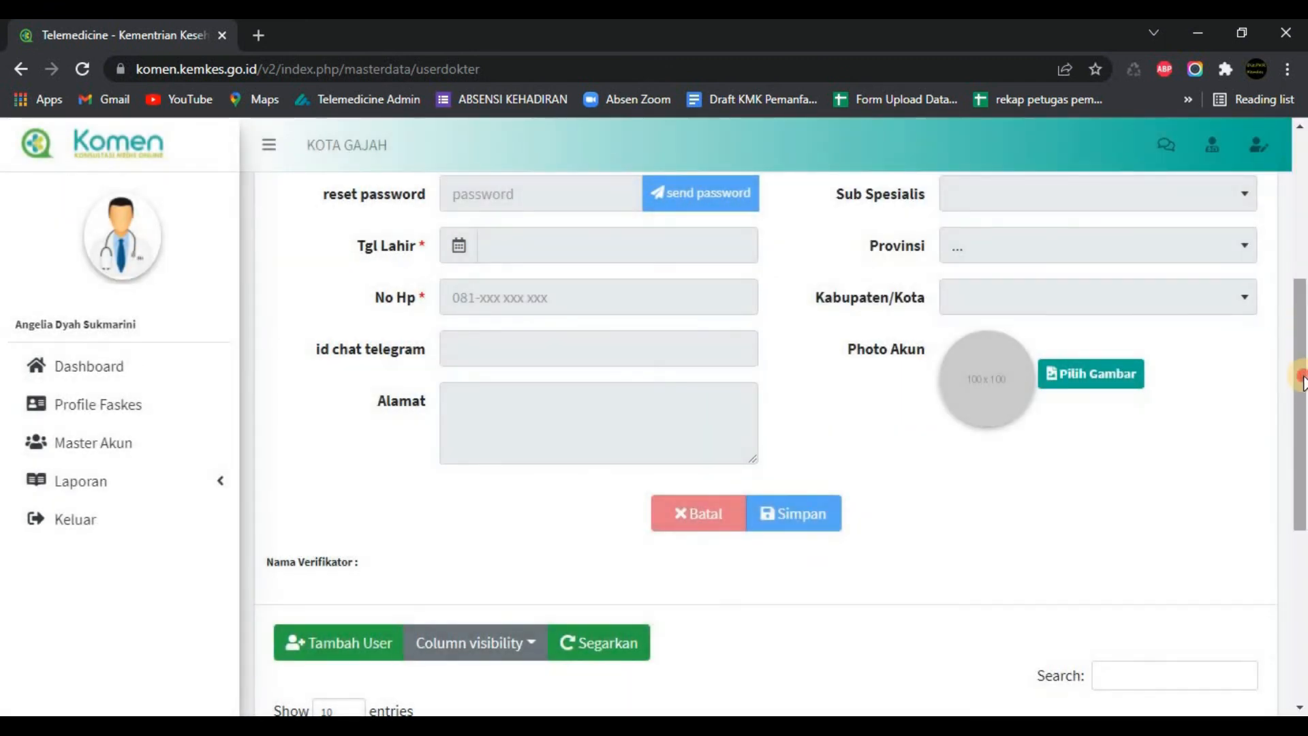
Step: Confirm the user table lists the new doctor as account 1676, Dokter Umum, KOTA GAJAH, Aktif
{"action": "left_click_drag", "start_coordinate": [1299, 391], "coordinate": [1300, 242]}
{"action": "scroll", "coordinate": [822, 561], "scroll_direction": "down", "scroll_amount": 9}
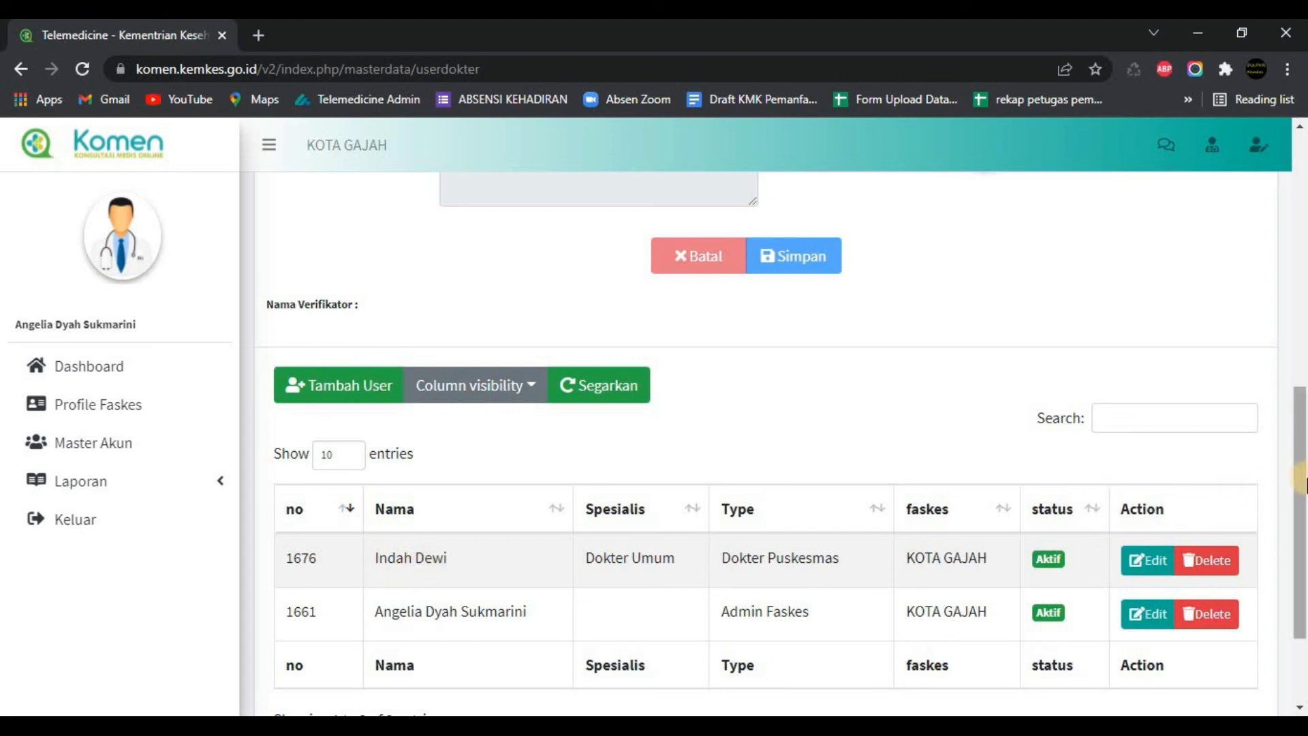
{"action": "scroll", "coordinate": [1301, 521], "scroll_direction": "down", "scroll_amount": 1}
{"action": "scroll", "coordinate": [1301, 525], "scroll_direction": "down", "scroll_amount": 2}
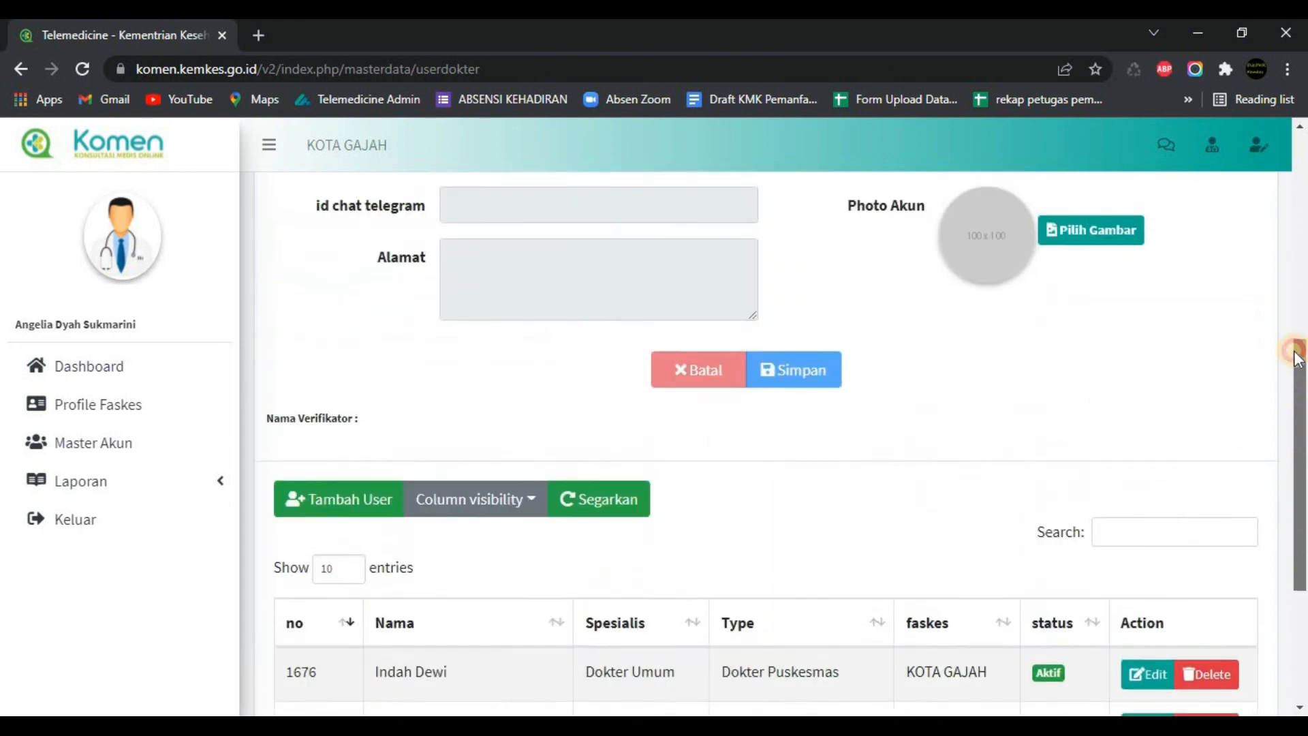